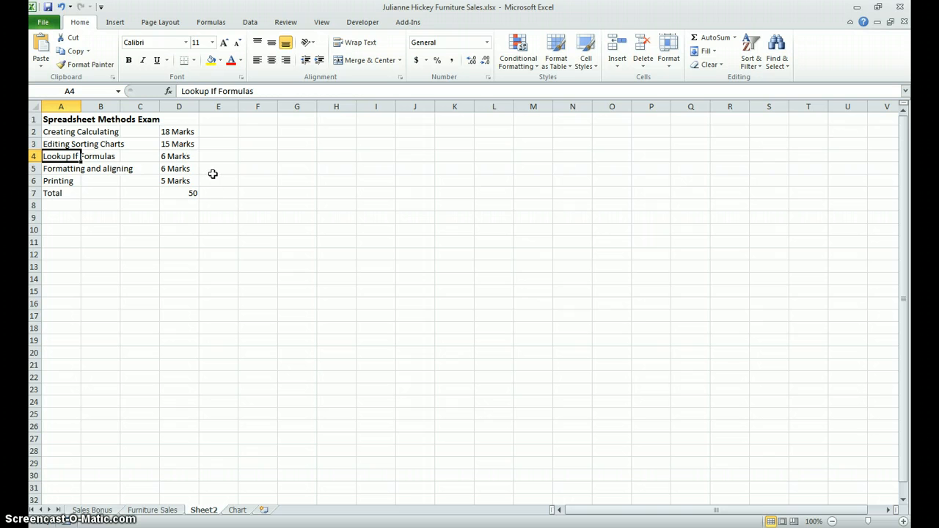
Review the lookup, formatting and printing sections of the Spreadsheet Methods Exam and their marks on Sheet2.
{"action": "left_click", "coordinate": [184, 158]}
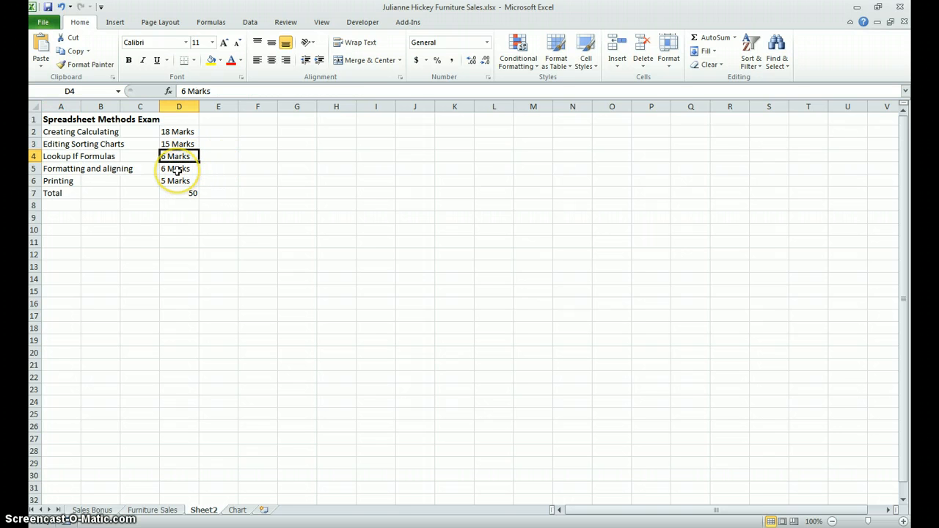
{"action": "left_click", "coordinate": [103, 168]}
{"action": "left_click", "coordinate": [63, 169]}
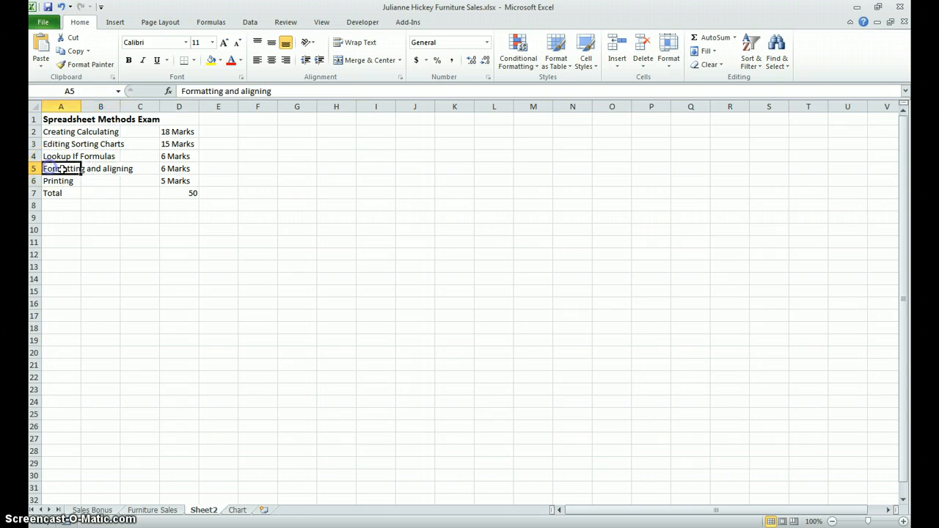
{"action": "left_click", "coordinate": [169, 168]}
{"action": "left_click", "coordinate": [58, 181]}
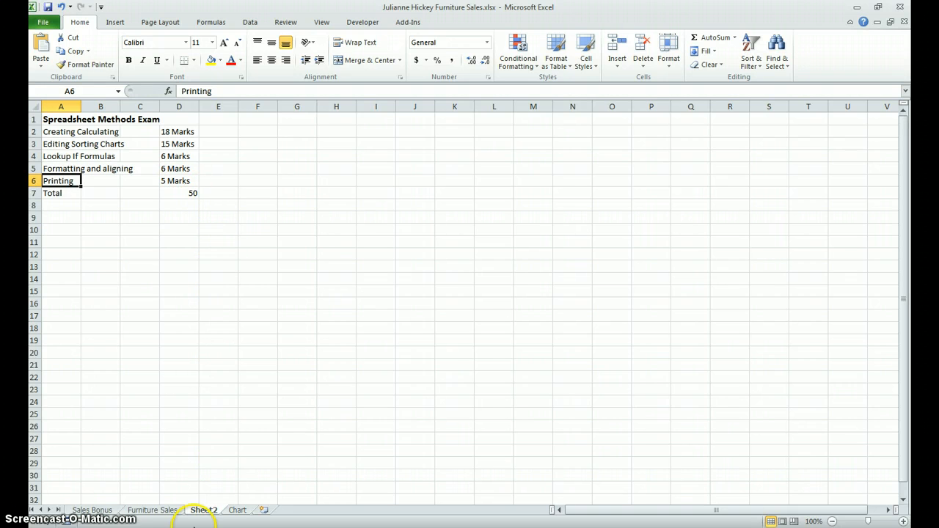
Look through the Furniture Sales and Chart sheets, finishing on the Sales Bonus sheet.
{"action": "left_click", "coordinate": [158, 511]}
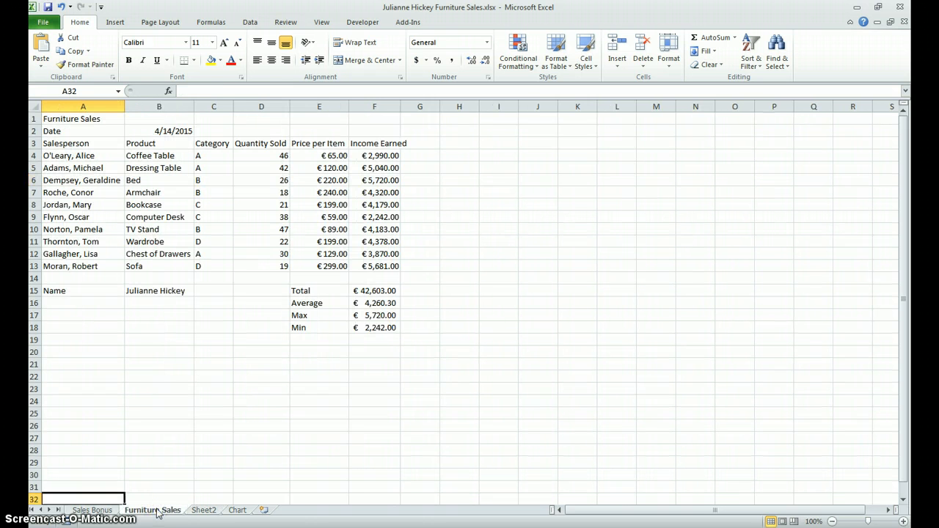
{"action": "left_click", "coordinate": [236, 510]}
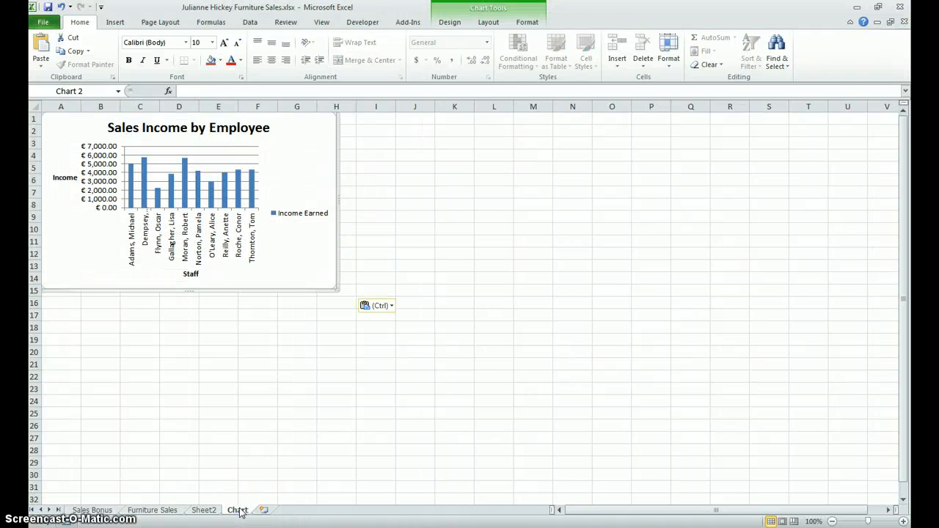
{"action": "left_click", "coordinate": [154, 510]}
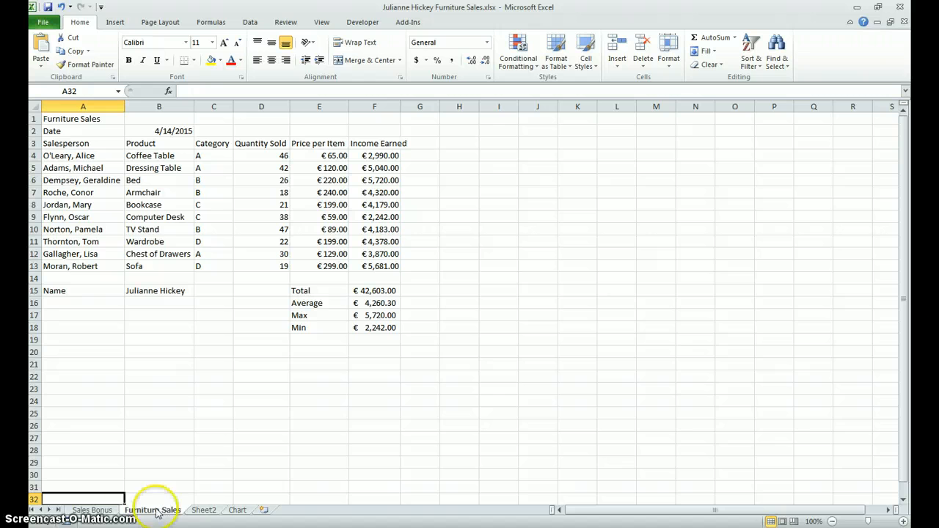
{"action": "left_click", "coordinate": [102, 510]}
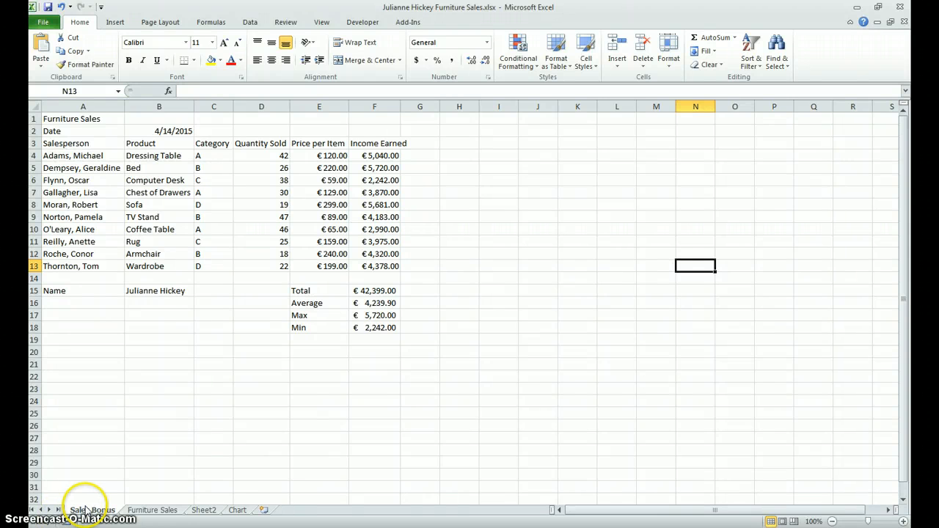
Enter a Lookup Table in A21:E23 of Sales Bonus with Category A, B, C, D and Target 40, 20, 30, 18.
{"action": "left_click", "coordinate": [88, 511]}
{"action": "left_click", "coordinate": [64, 361]}
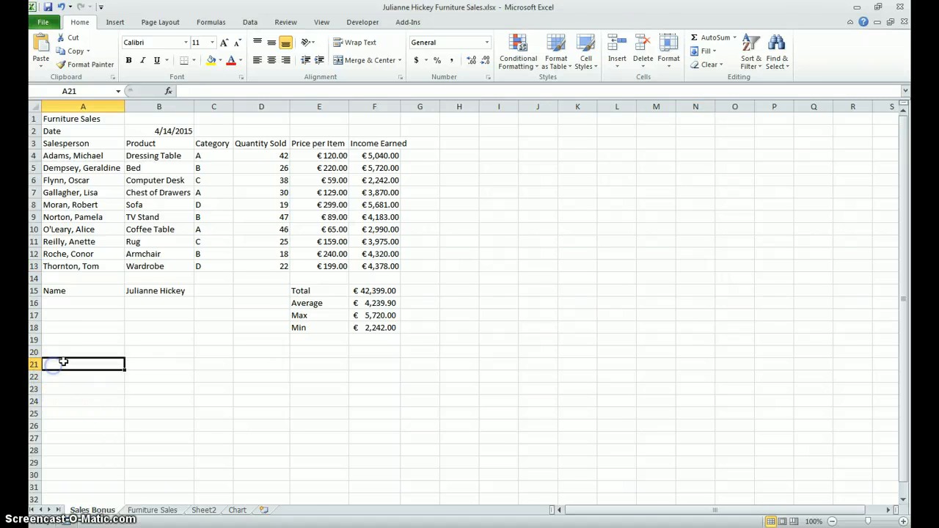
{"action": "left_click", "coordinate": [63, 360]}
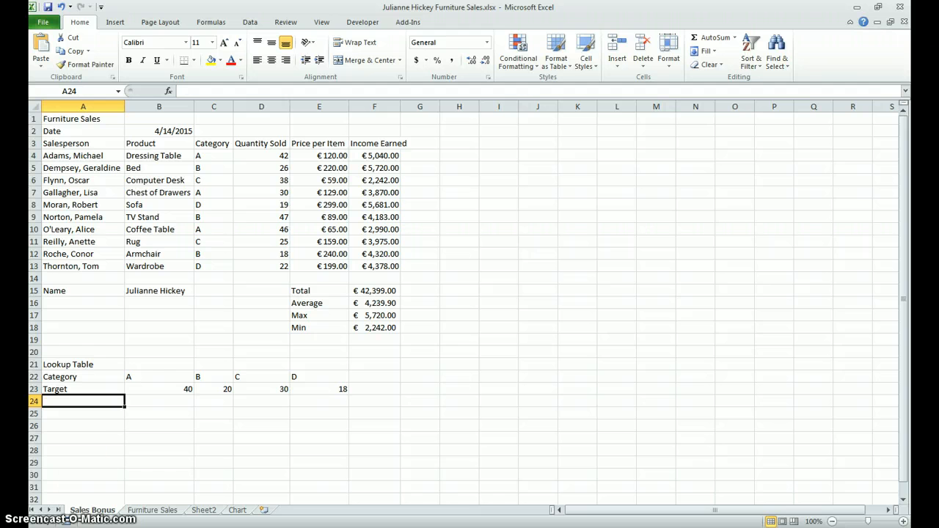
Centre the category letters and target values of the lookup table in B22:E23.
{"action": "left_click_drag", "start_coordinate": [130, 378], "coordinate": [312, 393]}
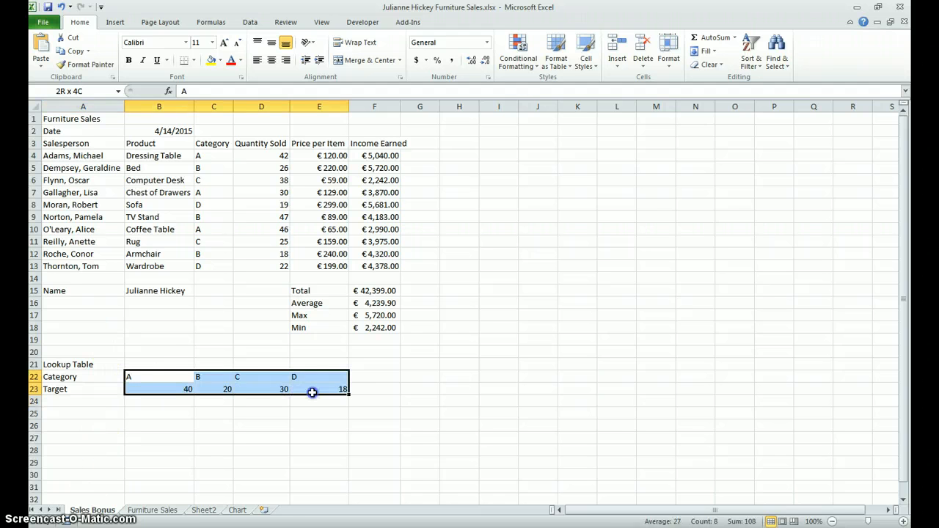
{"action": "left_click", "coordinate": [271, 60]}
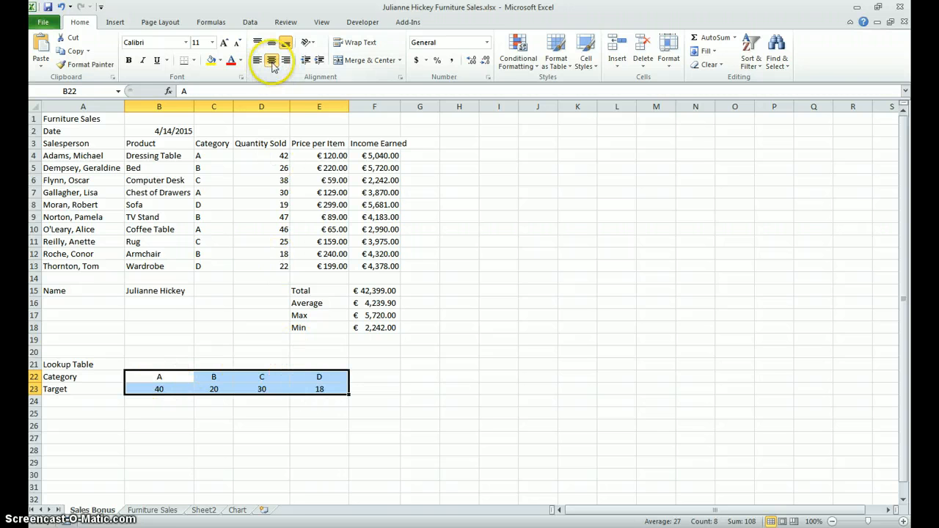
{"action": "left_click", "coordinate": [94, 415]}
Make the Lookup Table, Category and Target labels in A21:A23 bold.
{"action": "left_click", "coordinate": [76, 390]}
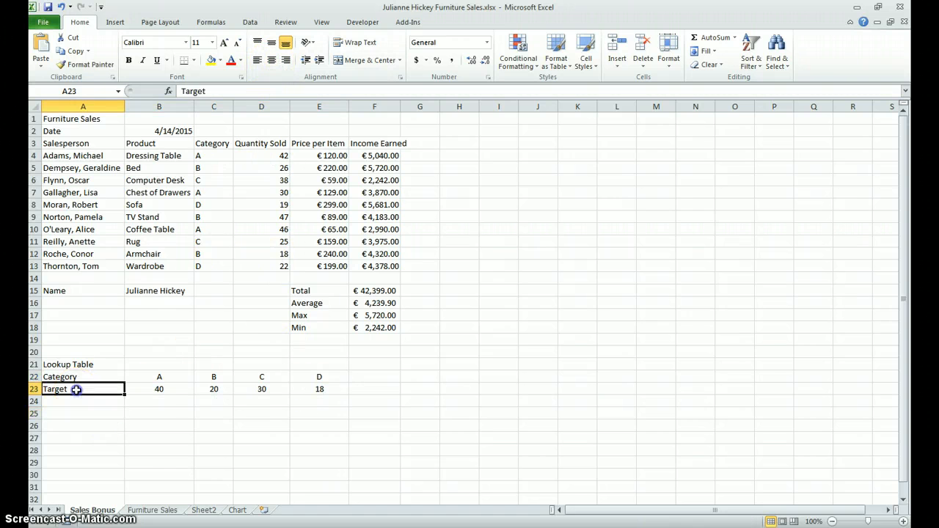
{"action": "left_click_drag", "start_coordinate": [76, 389], "coordinate": [69, 365]}
{"action": "left_click", "coordinate": [129, 60]}
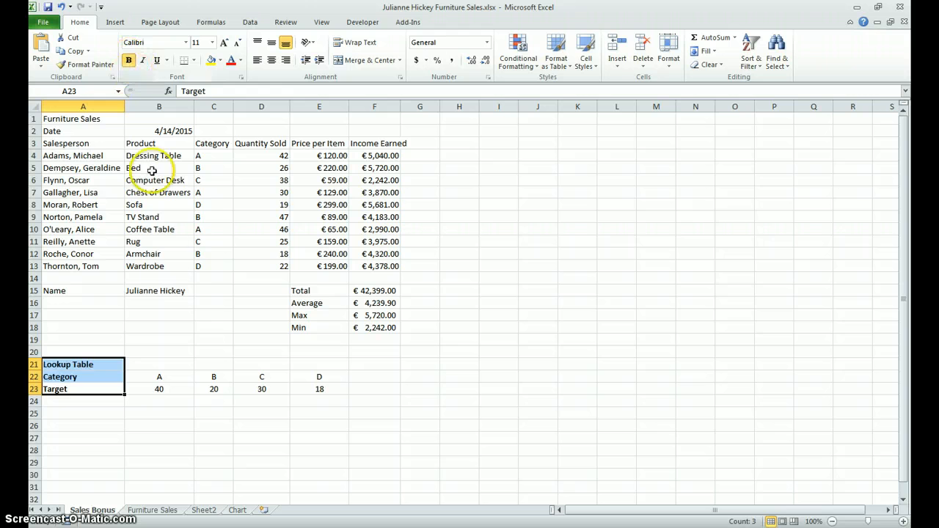
{"action": "left_click", "coordinate": [205, 416]}
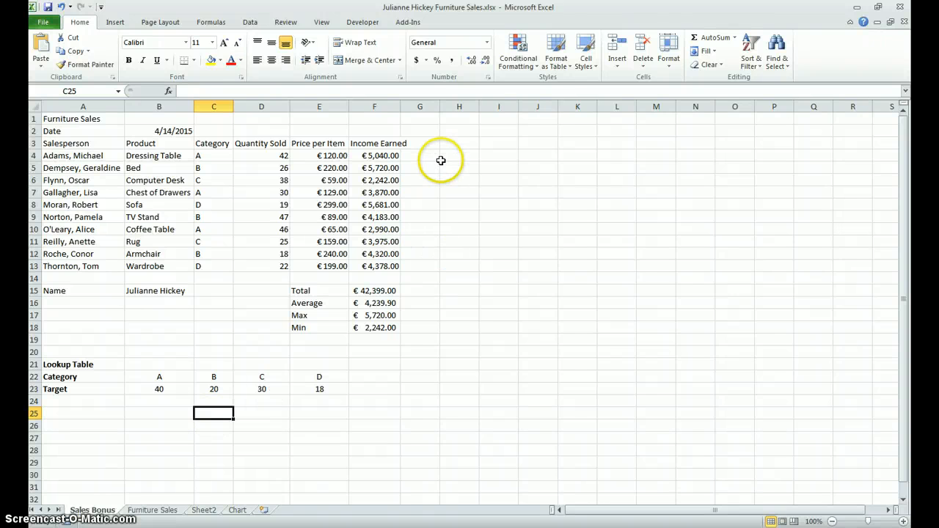
Add the column headings Sales Target, Target Met, Bonus and Bonus Amount in G3:J3, following Income Earned.
{"action": "left_click", "coordinate": [379, 144]}
{"action": "left_click", "coordinate": [429, 143]}
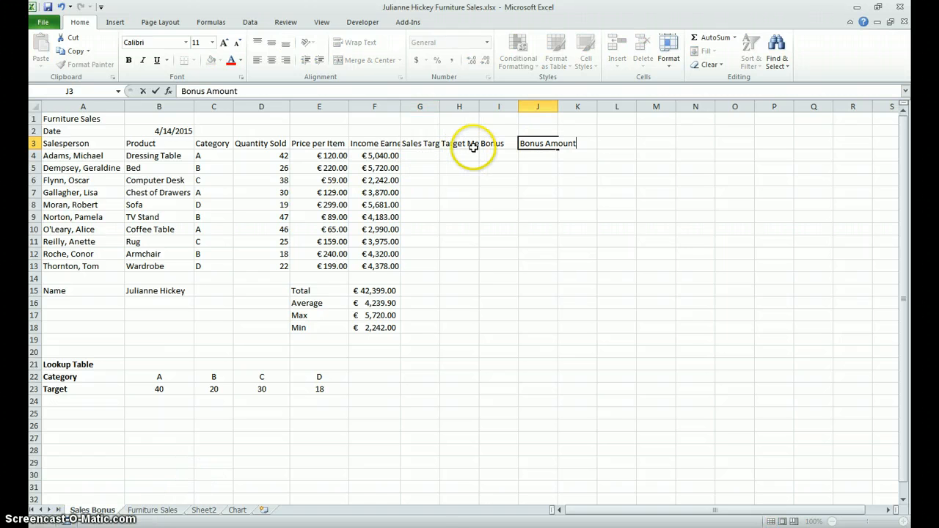
{"action": "left_click", "coordinate": [429, 144]}
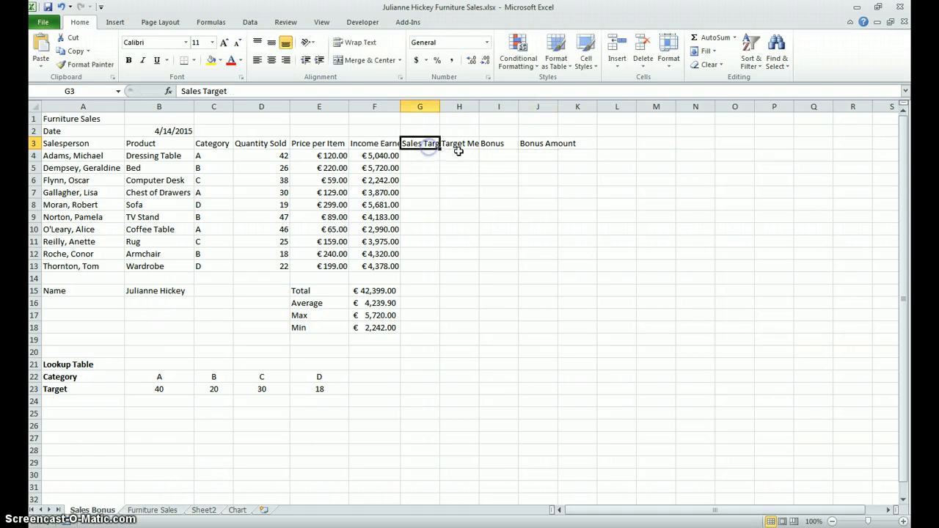
Check the full text of the truncated new column headings in G3:J3.
{"action": "left_click", "coordinate": [431, 144]}
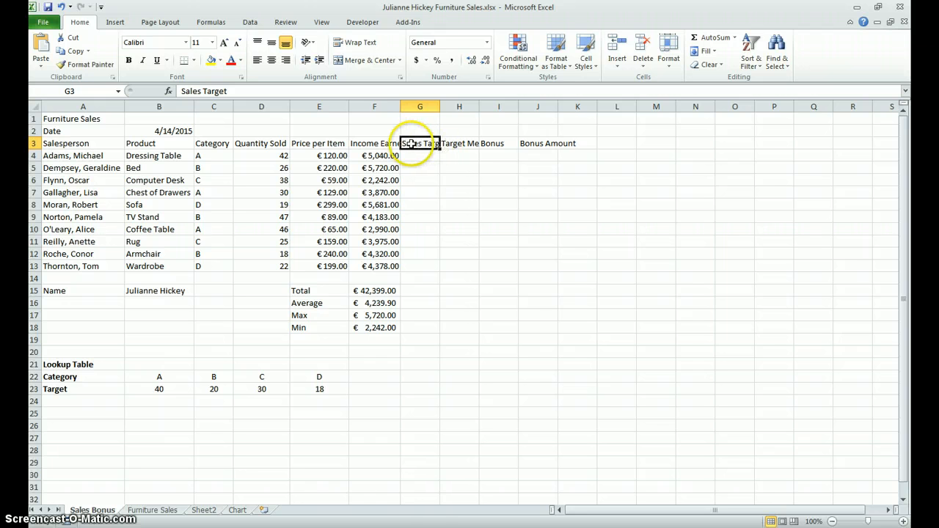
{"action": "left_click", "coordinate": [448, 145]}
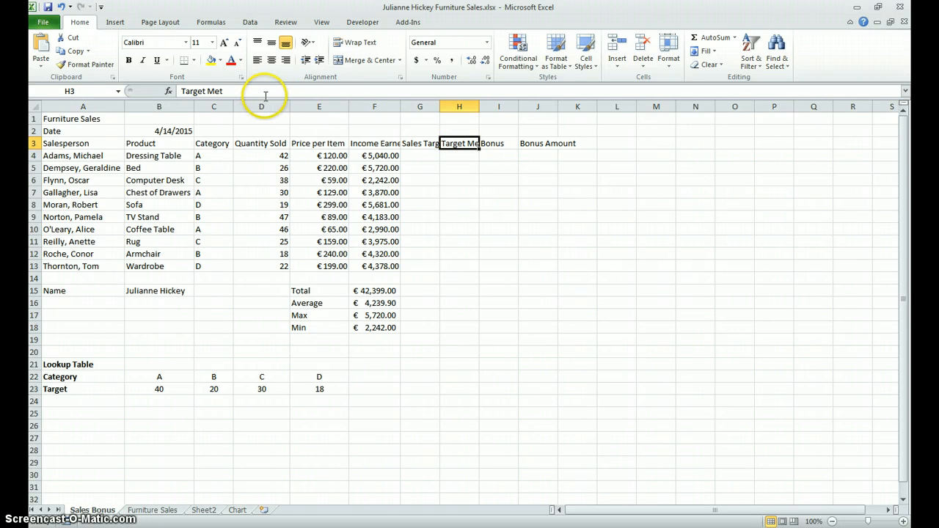
{"action": "left_click", "coordinate": [419, 147]}
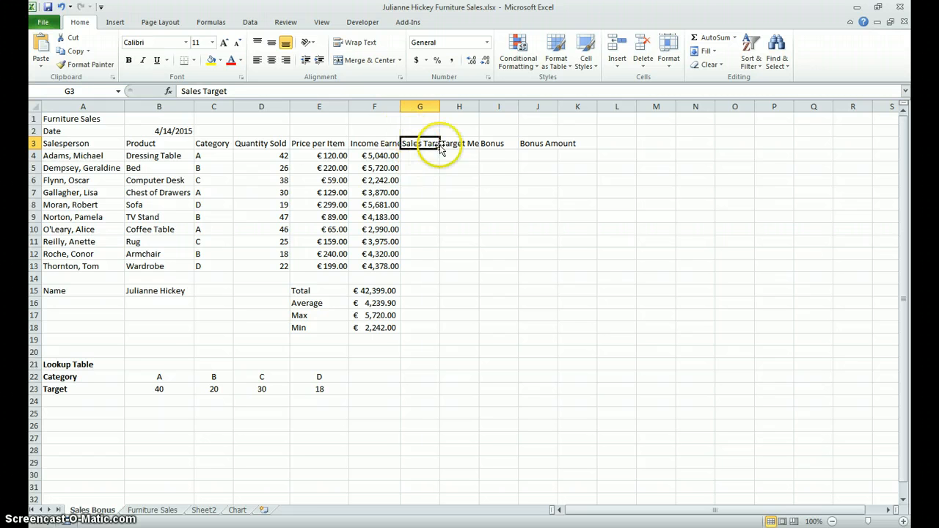
{"action": "left_click", "coordinate": [459, 144]}
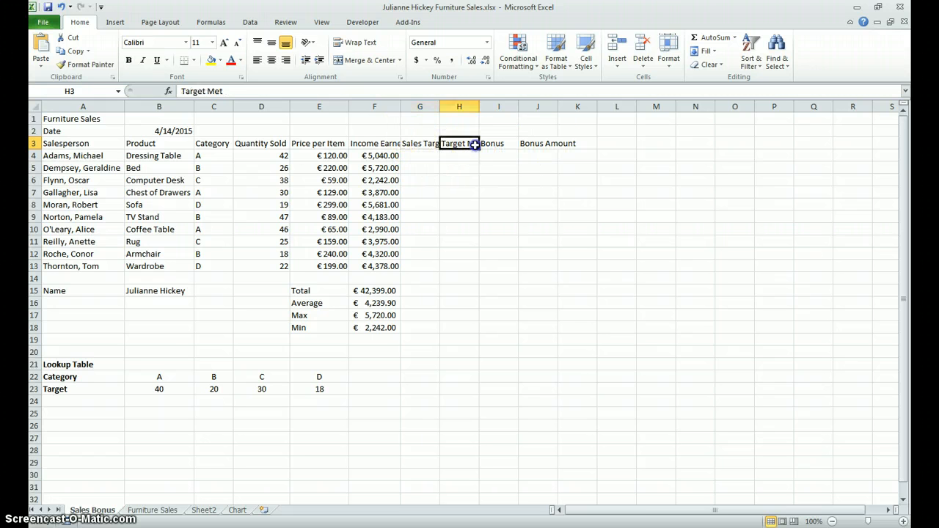
{"action": "left_click", "coordinate": [499, 144]}
{"action": "left_click", "coordinate": [538, 144]}
{"action": "left_click", "coordinate": [420, 143]}
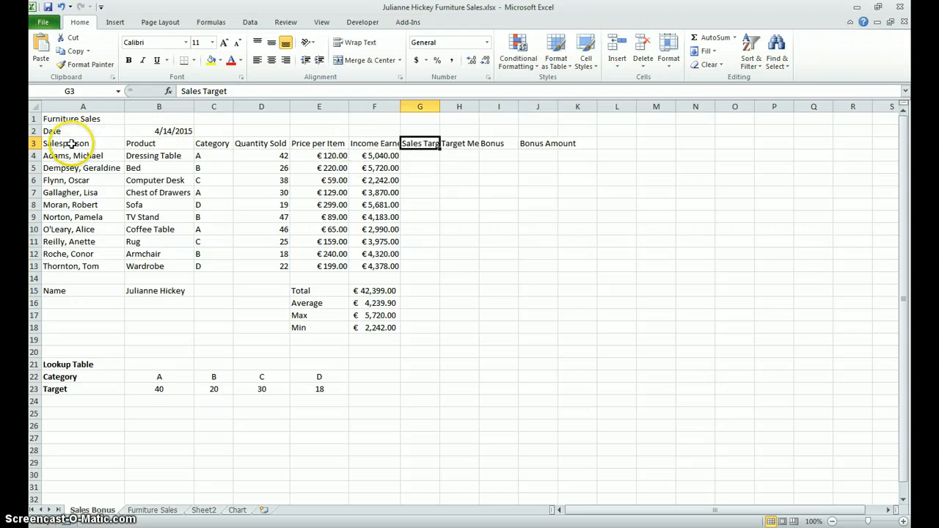
Wrap the text of all column headings in A3:J3.
{"action": "left_click_drag", "start_coordinate": [75, 143], "coordinate": [531, 143]}
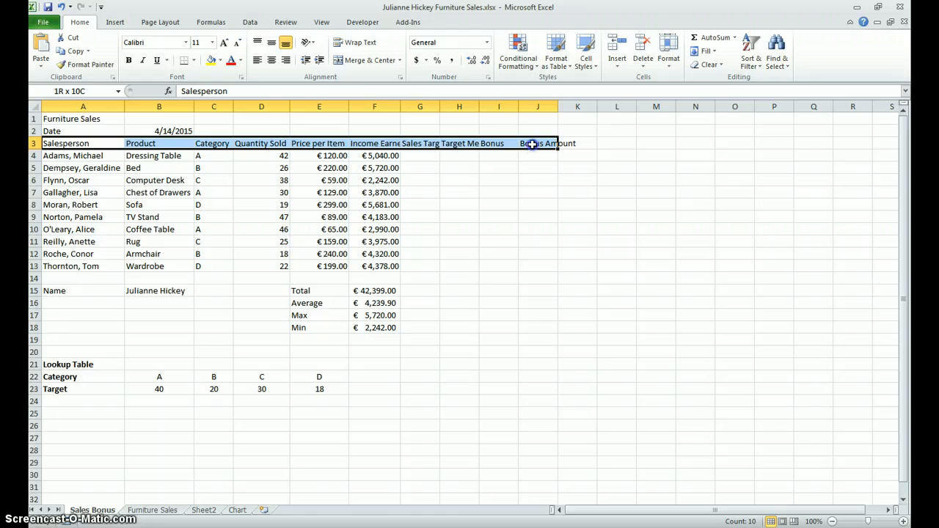
{"action": "left_click_drag", "start_coordinate": [531, 144], "coordinate": [531, 144]}
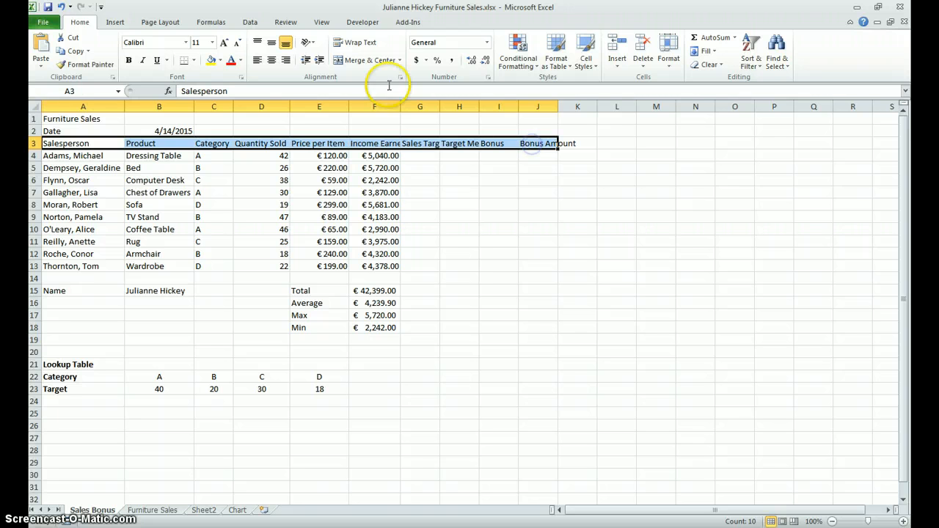
{"action": "left_click", "coordinate": [353, 48]}
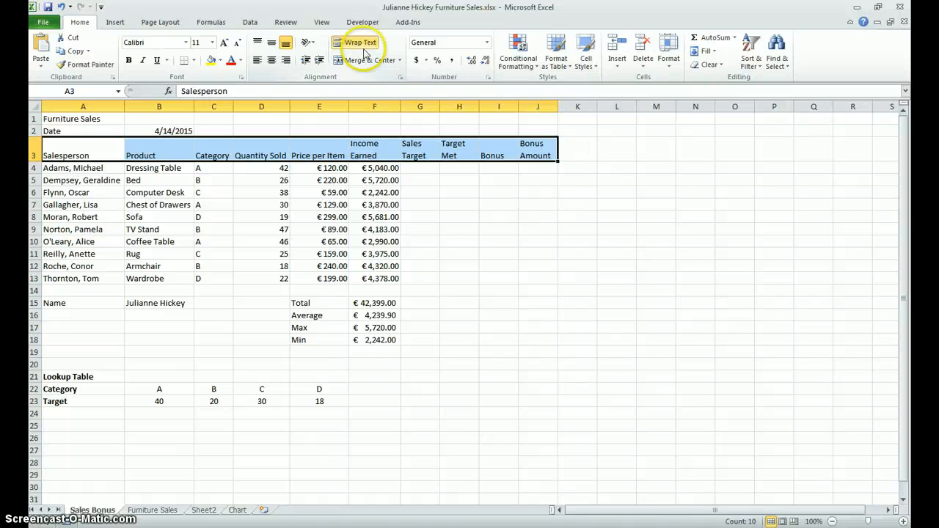
Compare the categories in C4:C6 with the lookup table's targets to see what the Sales Target cells need, ending on G4.
{"action": "left_click", "coordinate": [420, 169]}
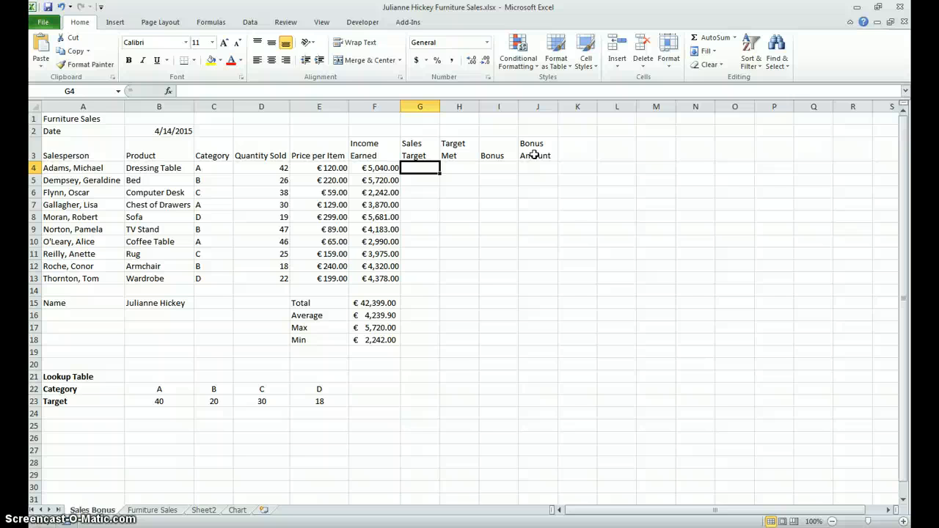
{"action": "left_click", "coordinate": [424, 170]}
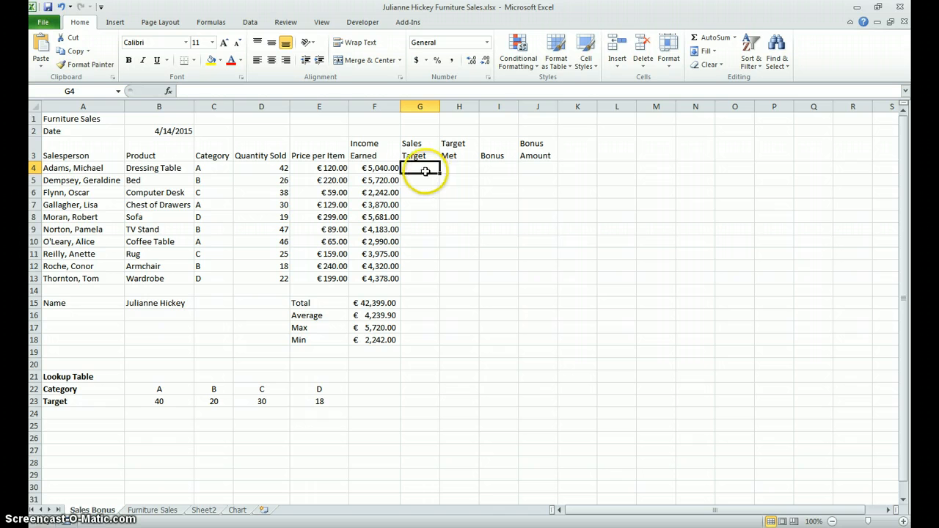
{"action": "left_click", "coordinate": [415, 168]}
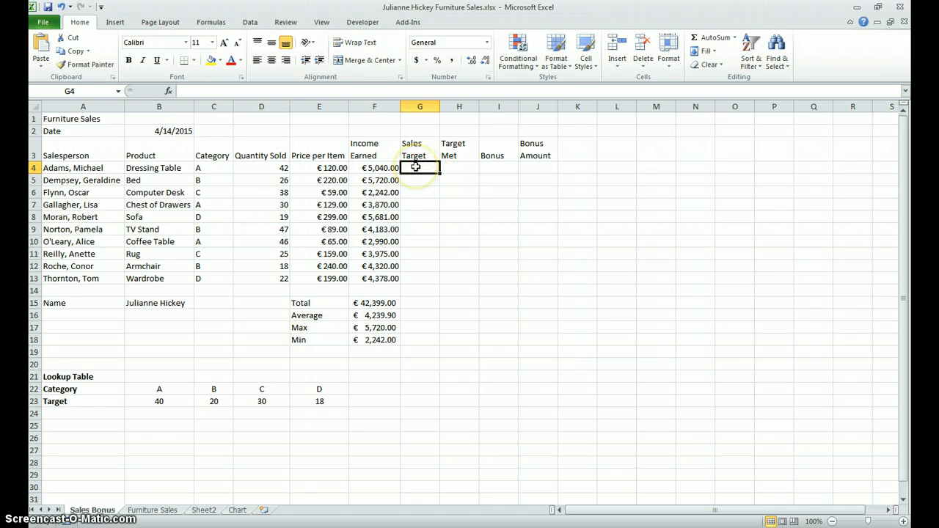
{"action": "left_click", "coordinate": [159, 402]}
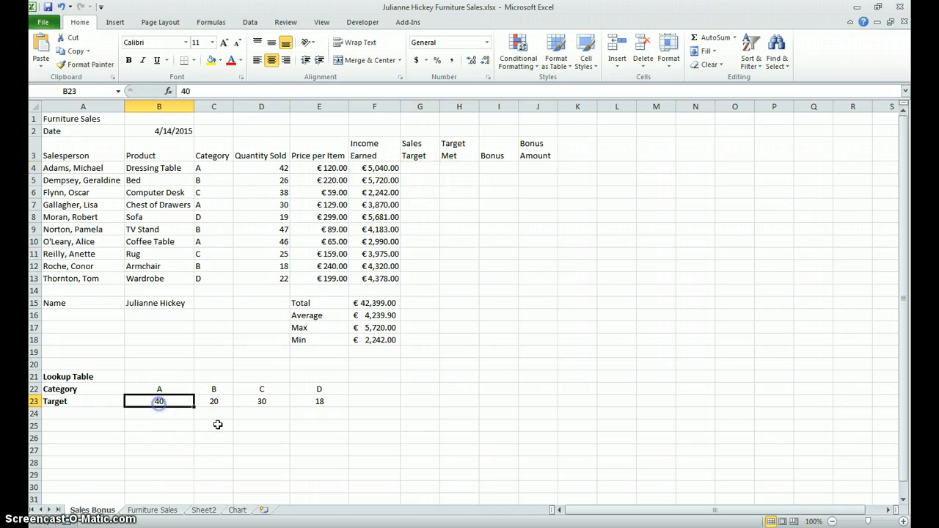
{"action": "left_click", "coordinate": [164, 392]}
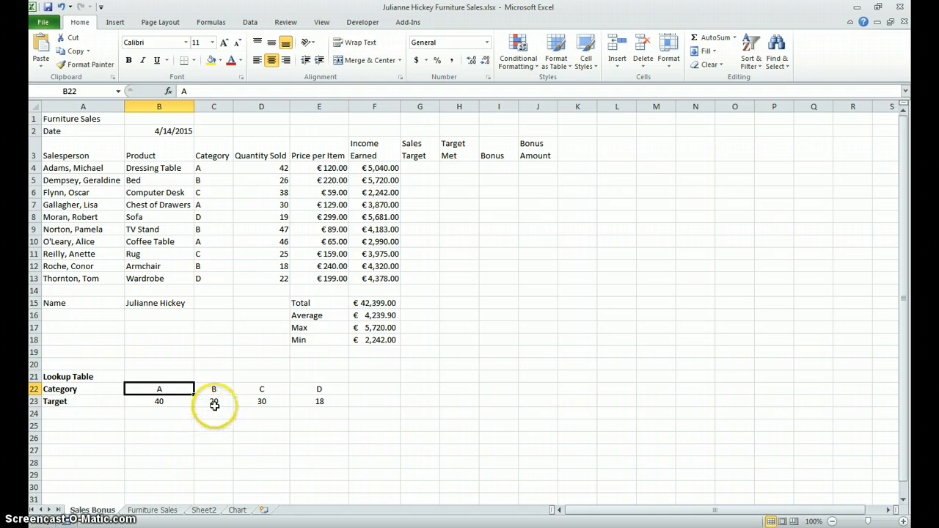
{"action": "left_click", "coordinate": [211, 169]}
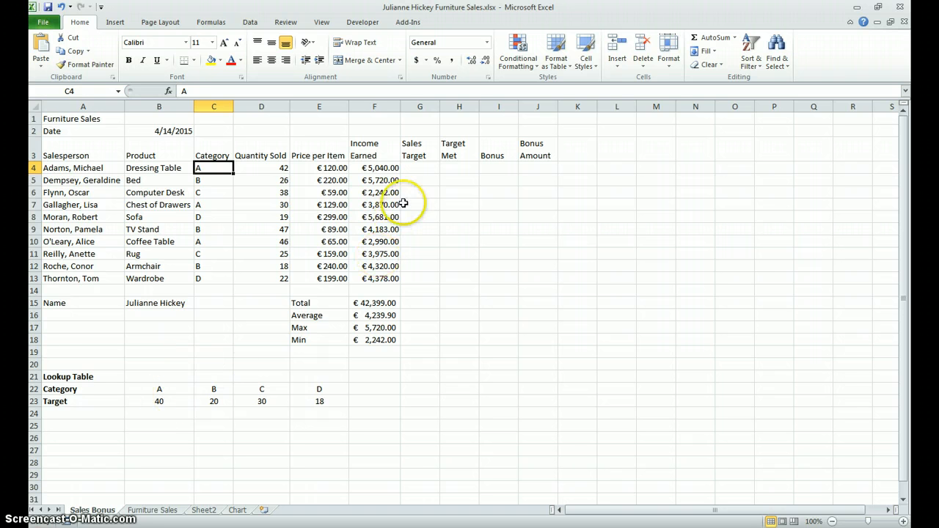
{"action": "left_click", "coordinate": [419, 173]}
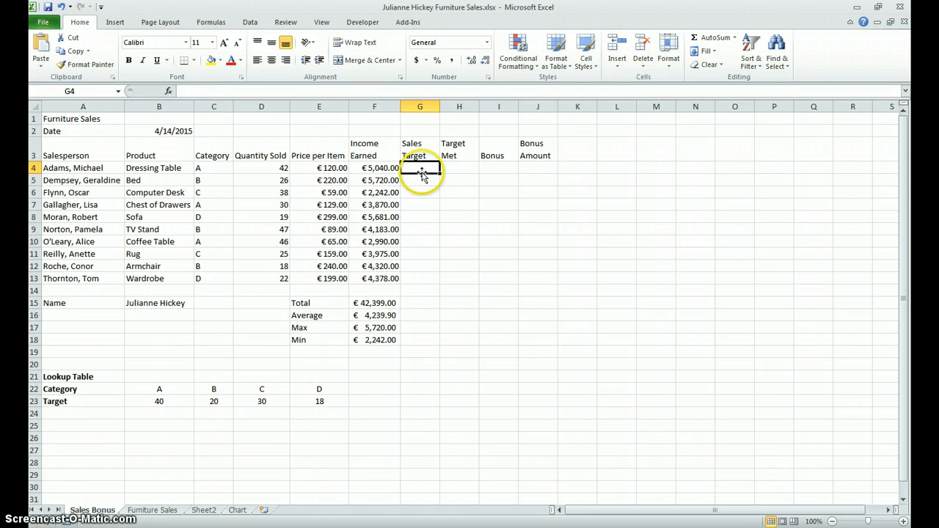
{"action": "left_click", "coordinate": [217, 181]}
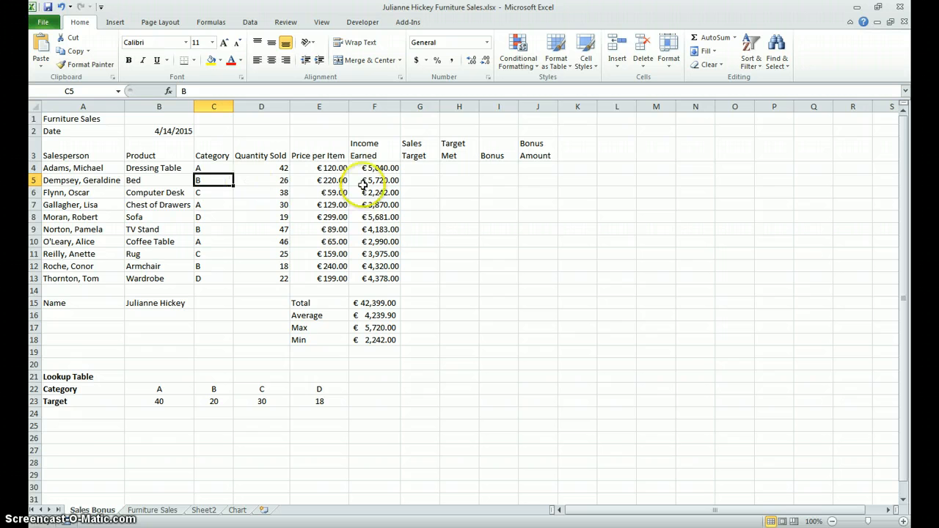
{"action": "left_click", "coordinate": [424, 178]}
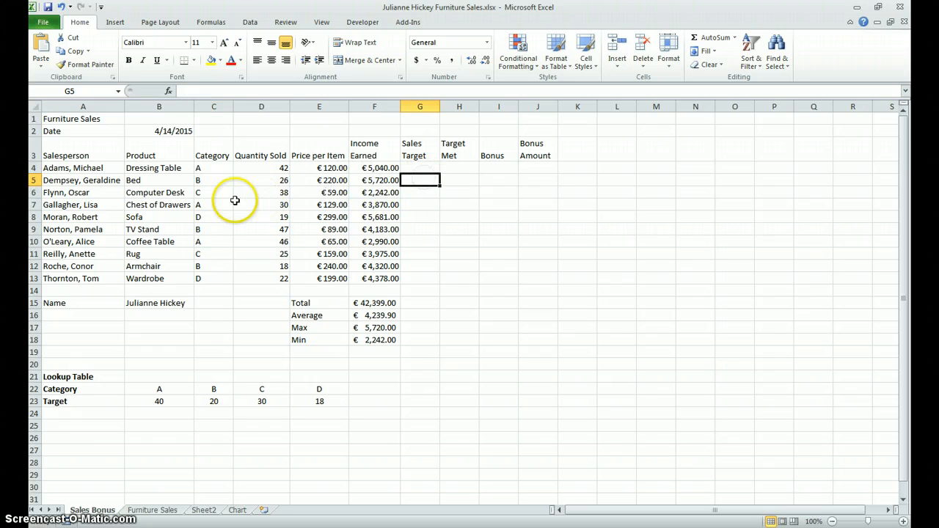
{"action": "left_click", "coordinate": [209, 192]}
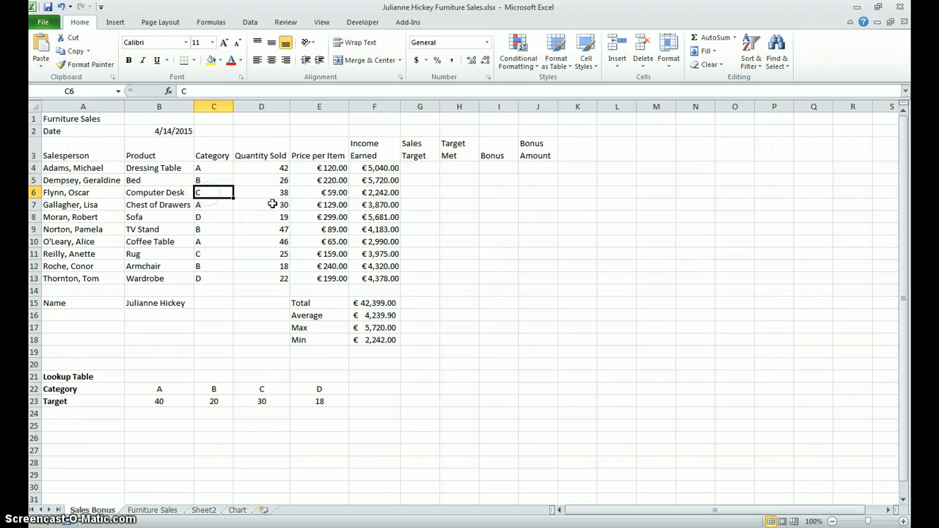
{"action": "left_click", "coordinate": [420, 193]}
{"action": "left_click", "coordinate": [420, 168]}
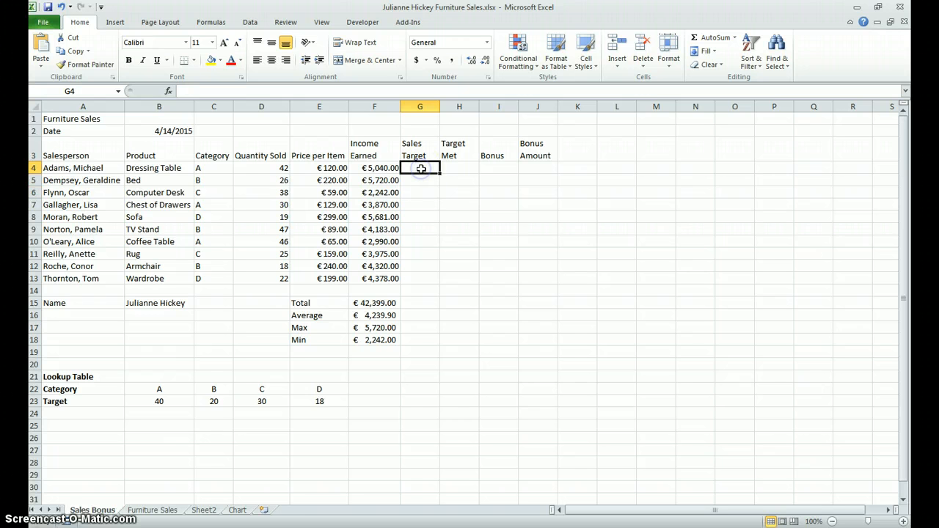
Try the formula =LOOKUP(C4,$B$22:$E$23) in G4, and clear the cell again.
{"action": "type", "text": "="}
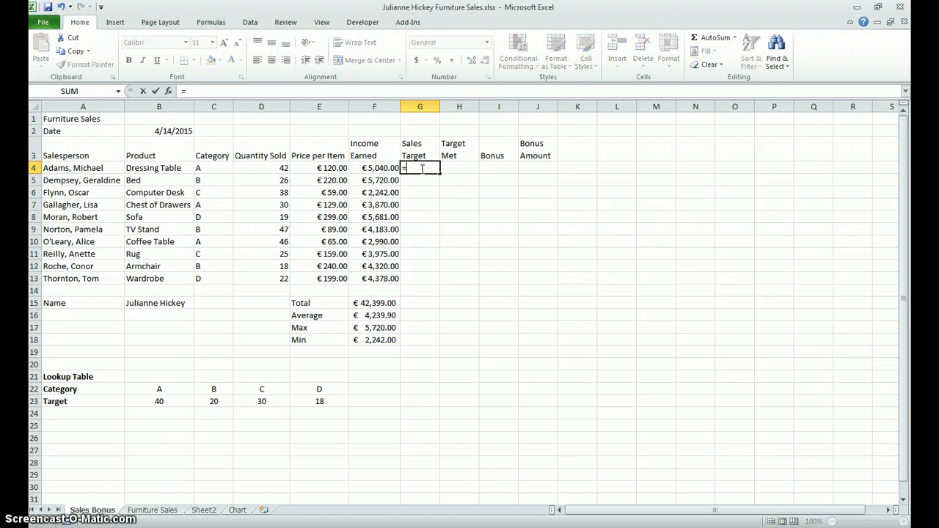
{"action": "type", "text": "lookup"}
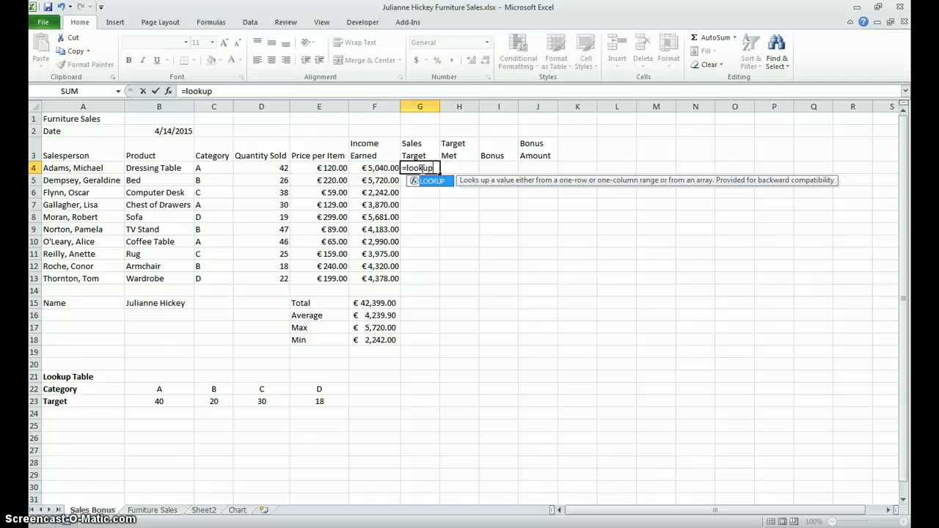
{"action": "type", "text": "("}
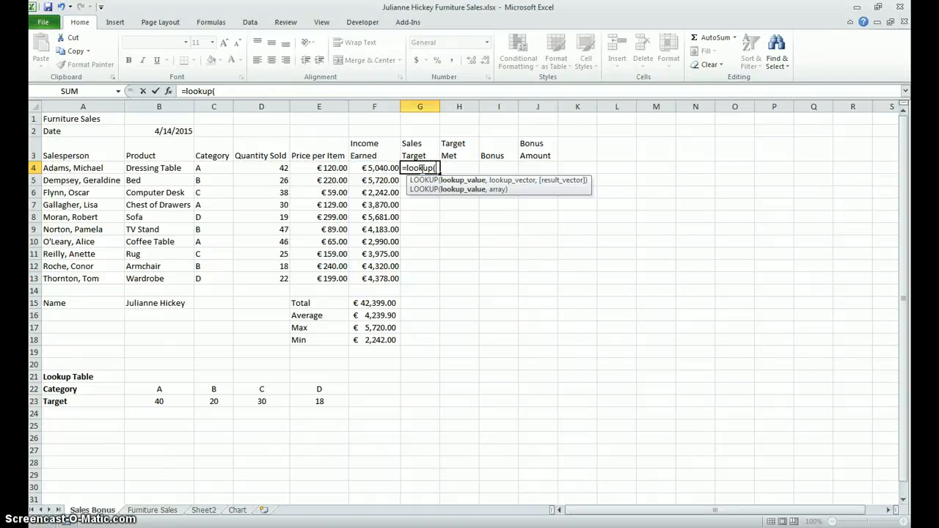
{"action": "left_click", "coordinate": [221, 169]}
{"action": "type", "text": ","}
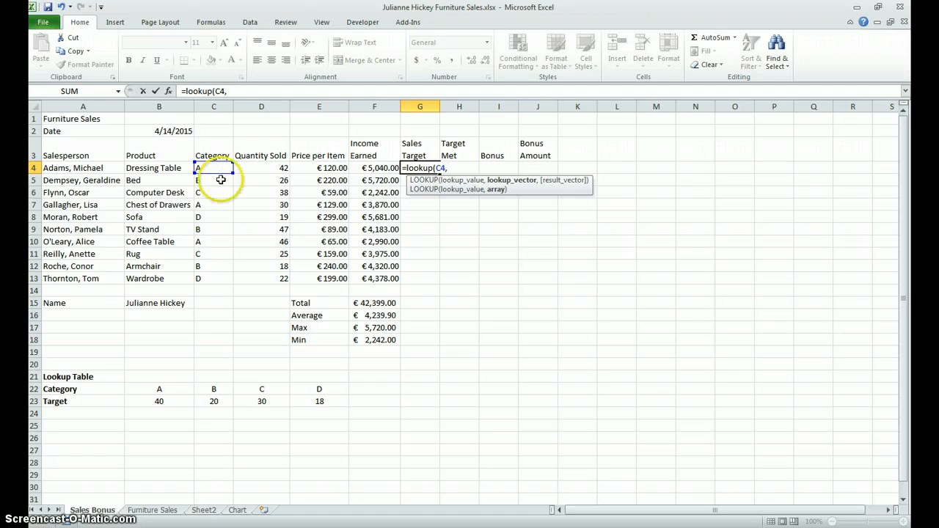
{"action": "left_click_drag", "start_coordinate": [143, 390], "coordinate": [204, 400]}
{"action": "left_click_drag", "start_coordinate": [272, 400], "coordinate": [314, 396]}
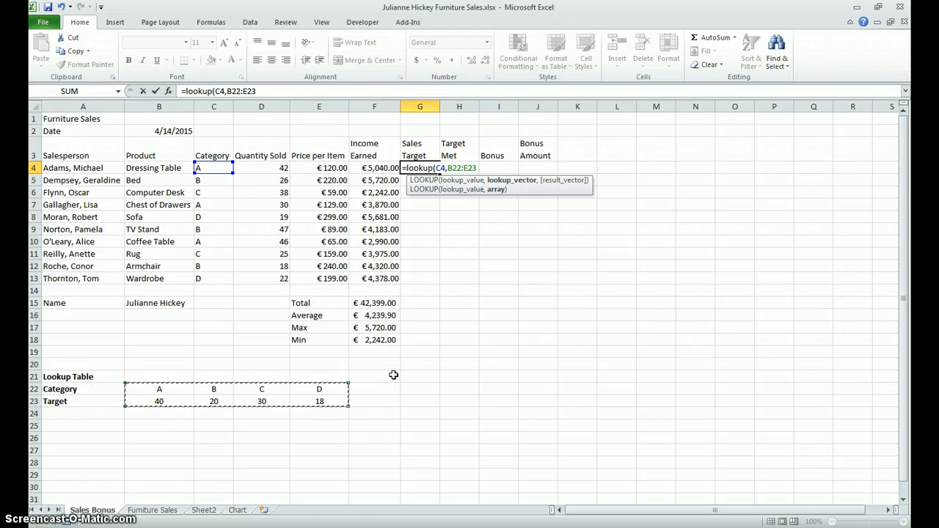
{"action": "key", "text": "F4"}
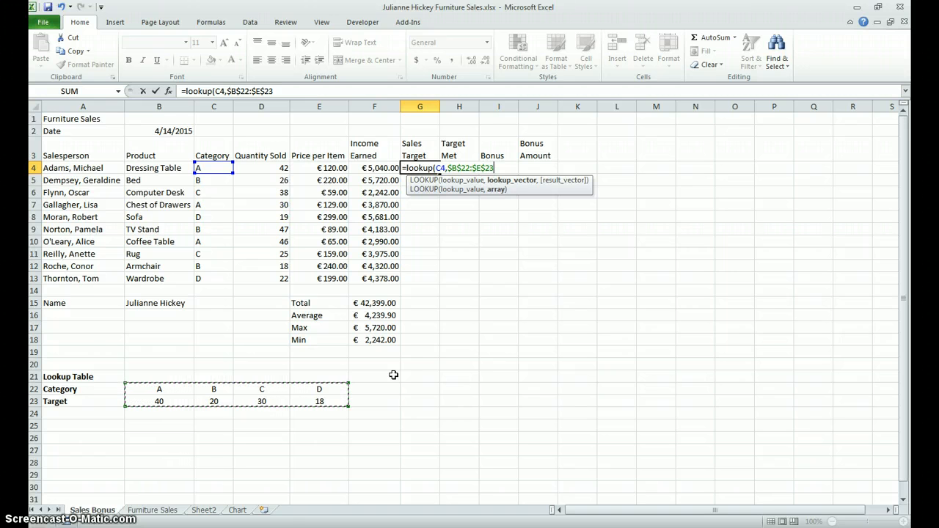
{"action": "key", "text": "Return"}
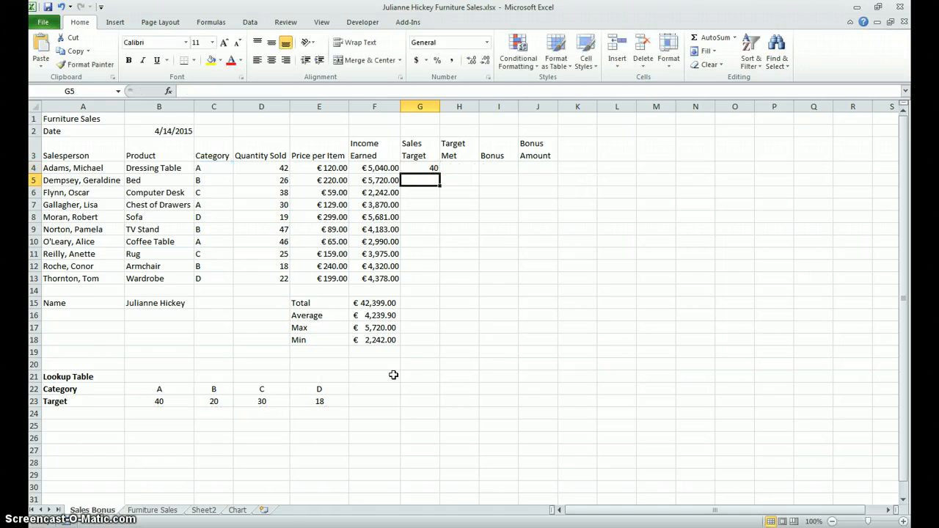
{"action": "left_click", "coordinate": [415, 168]}
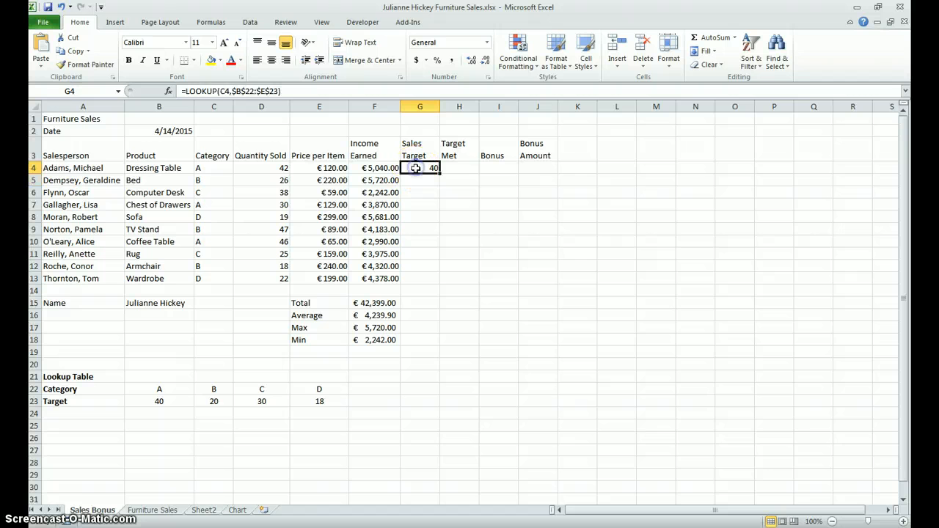
{"action": "key", "text": "Delete"}
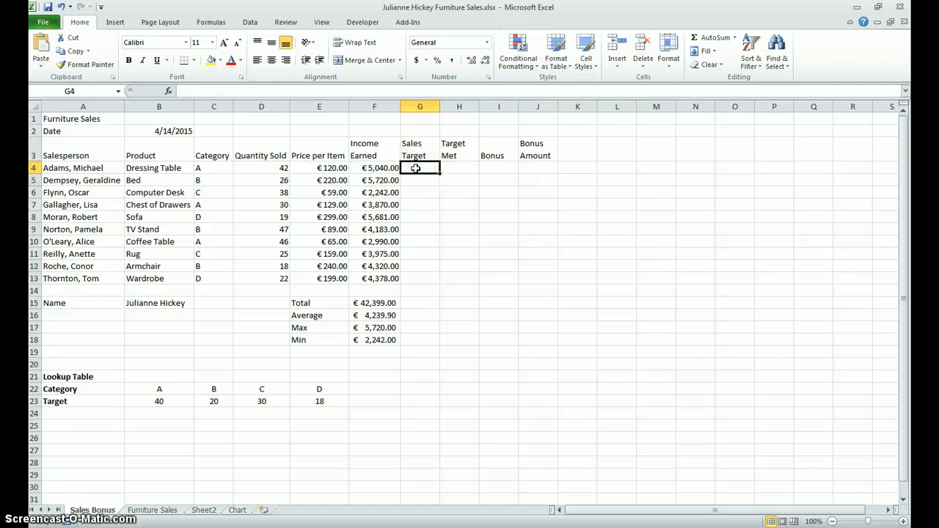
Enter =LOOKUP(C4,$B$22:$E$23) in G4 to find the sales target, and fill it down to G13.
{"action": "type", "text": "=looku"}
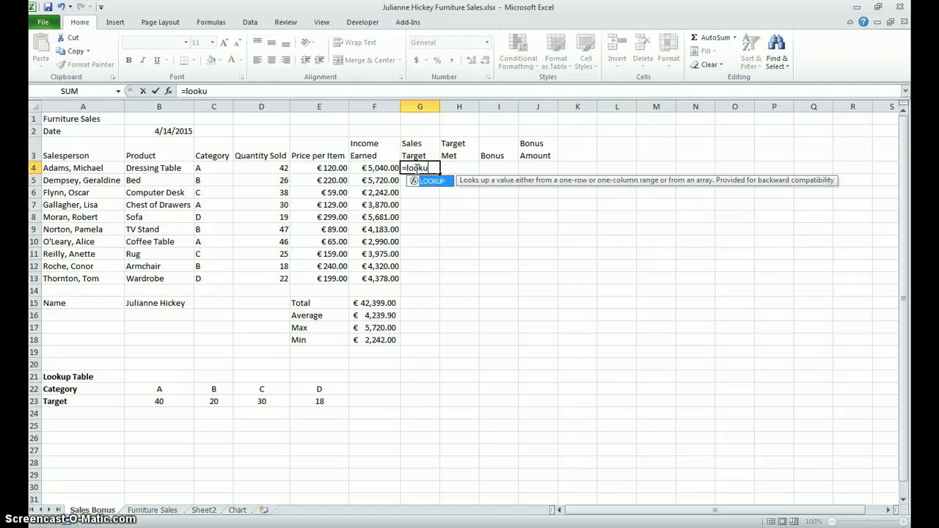
{"action": "type", "text": "p("}
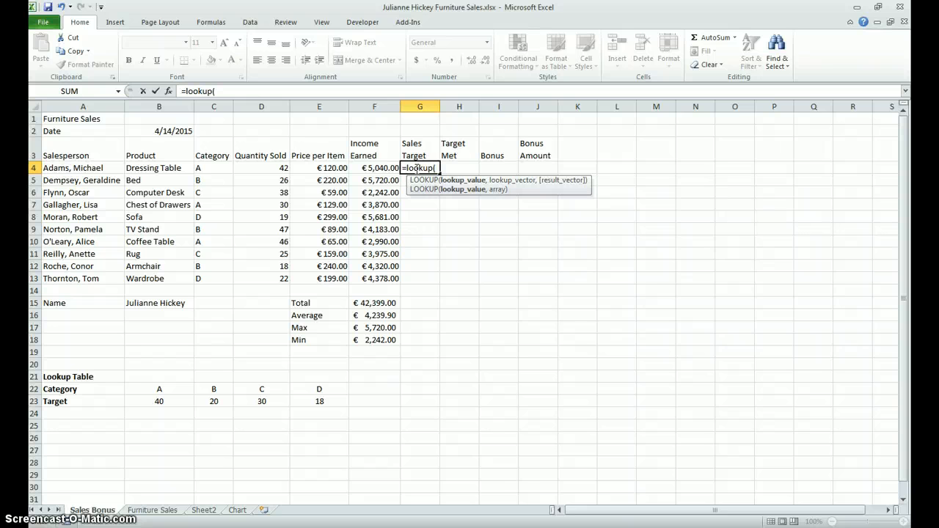
{"action": "left_click", "coordinate": [217, 170]}
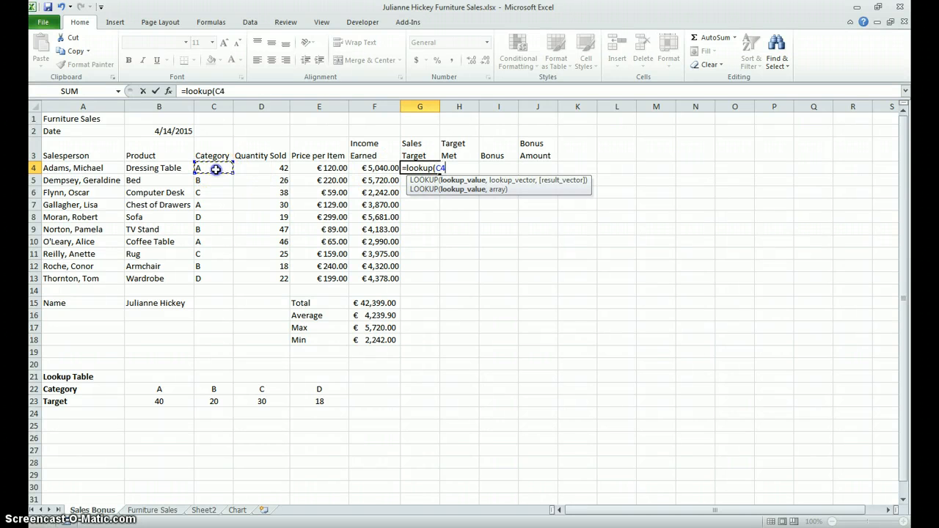
{"action": "type", "text": ","}
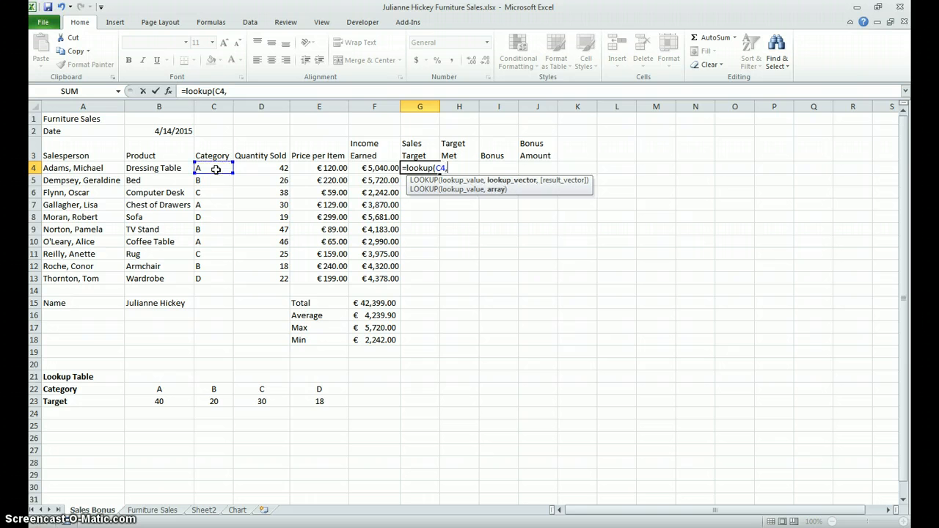
{"action": "left_click_drag", "start_coordinate": [151, 392], "coordinate": [308, 393]}
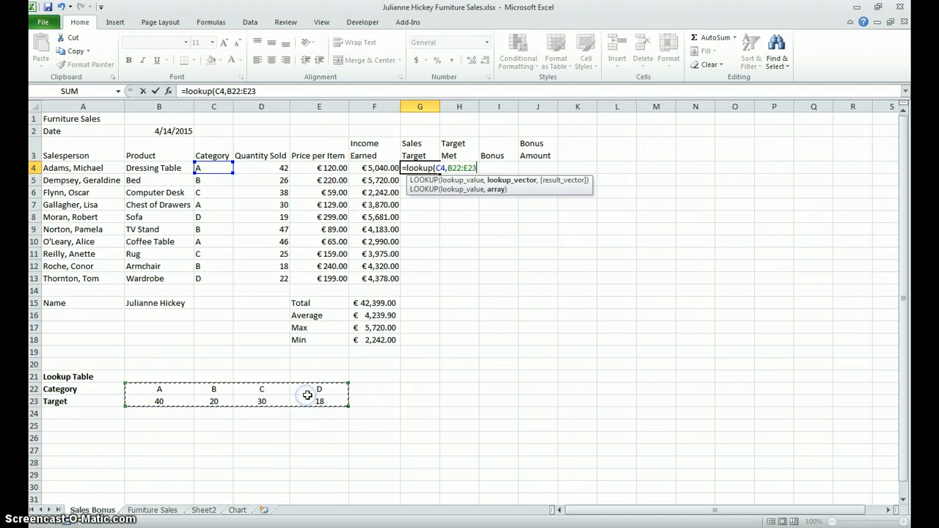
{"action": "key", "text": "F4"}
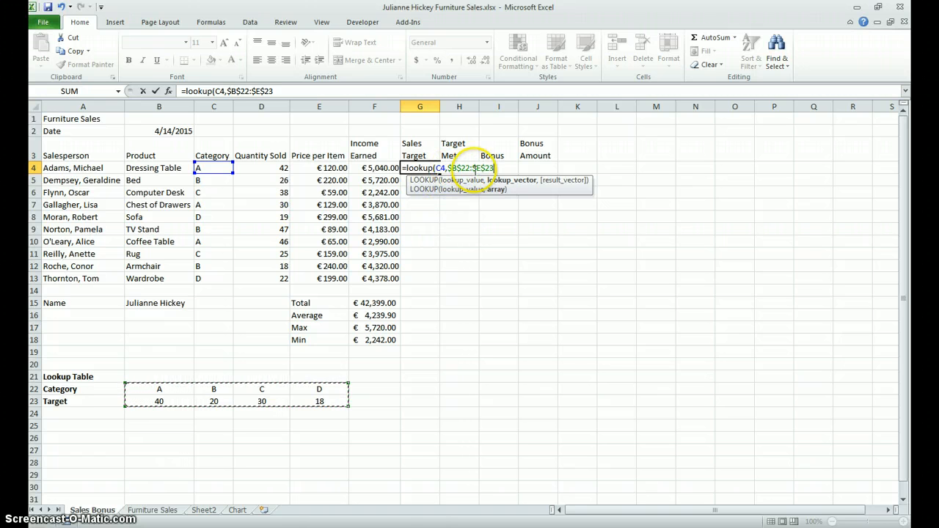
{"action": "left_click", "coordinate": [275, 91]}
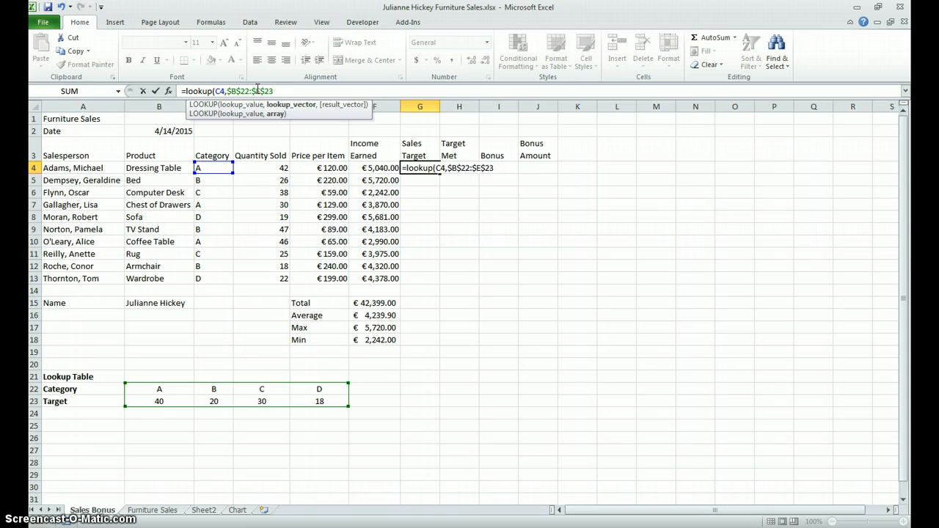
{"action": "key", "text": "Return"}
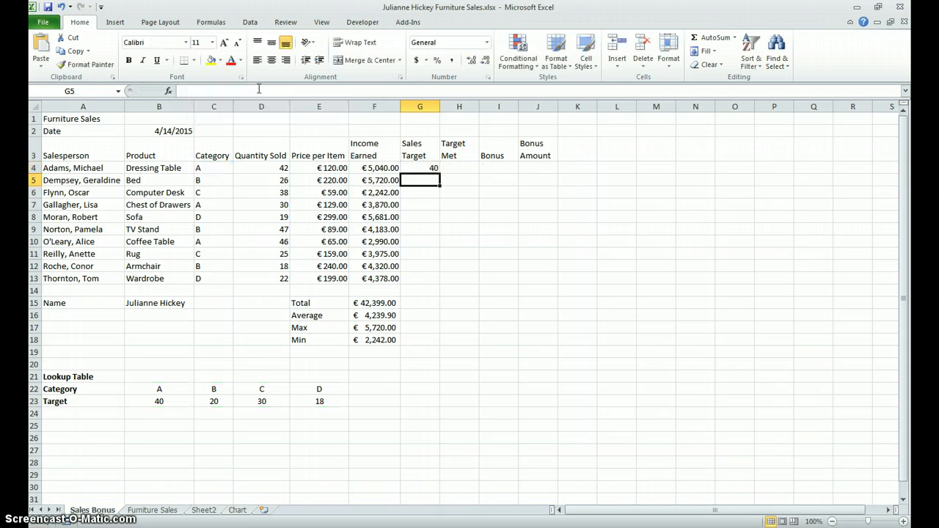
{"action": "left_click", "coordinate": [429, 168]}
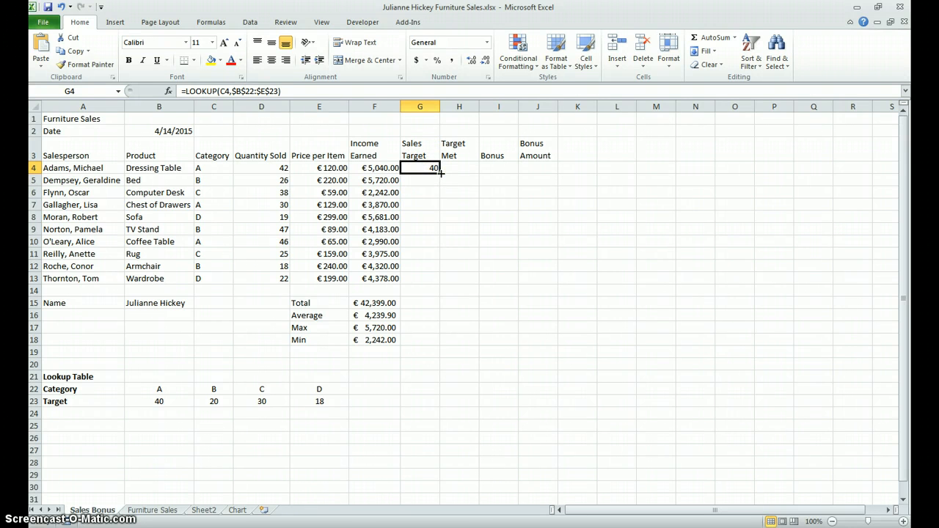
{"action": "left_click_drag", "start_coordinate": [439, 174], "coordinate": [429, 282]}
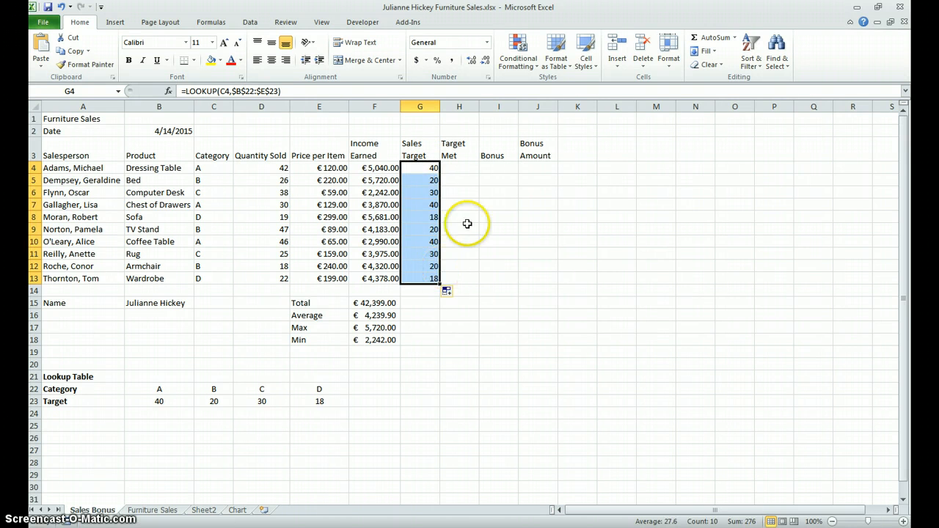
Enter =IF(D4<G4,"no","yes") in H4 to test whether the quantity sold reaches the sales target.
{"action": "left_click", "coordinate": [465, 168]}
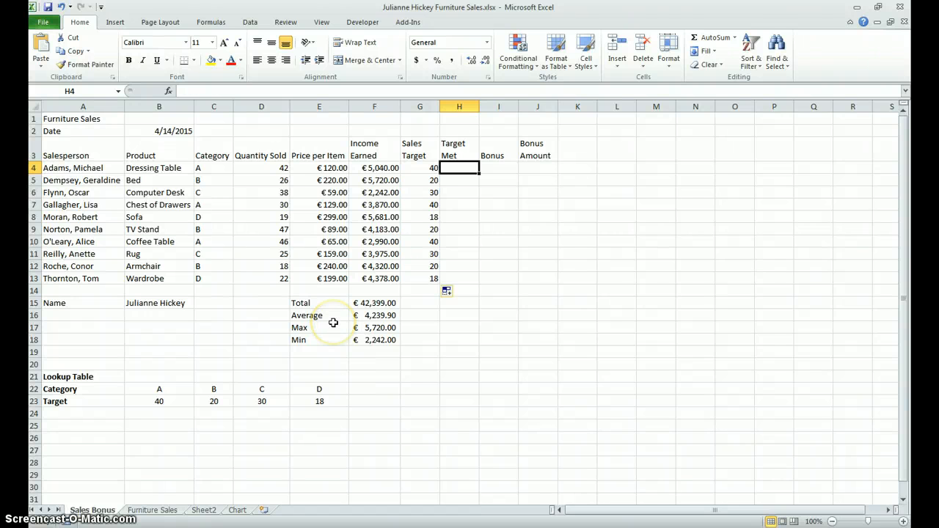
{"action": "left_click", "coordinate": [458, 168]}
{"action": "type", "text": "=if"}
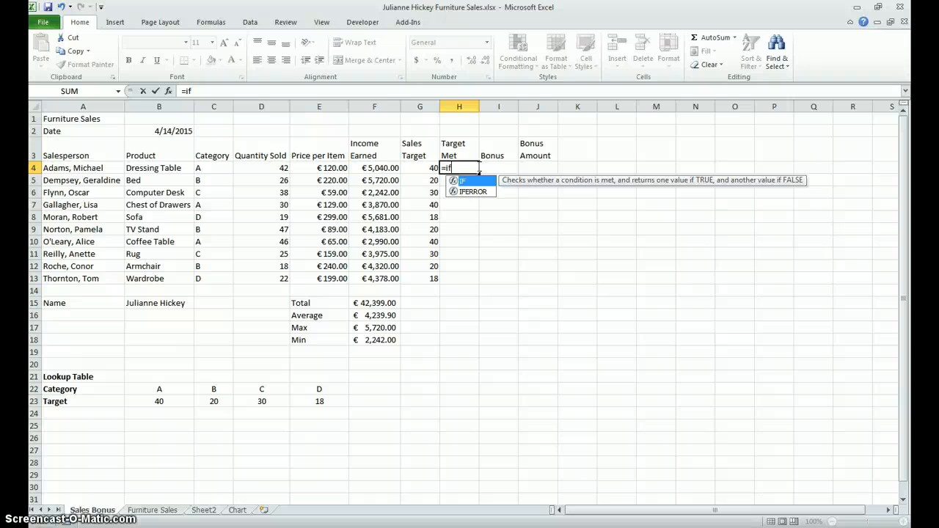
{"action": "type", "text": "("}
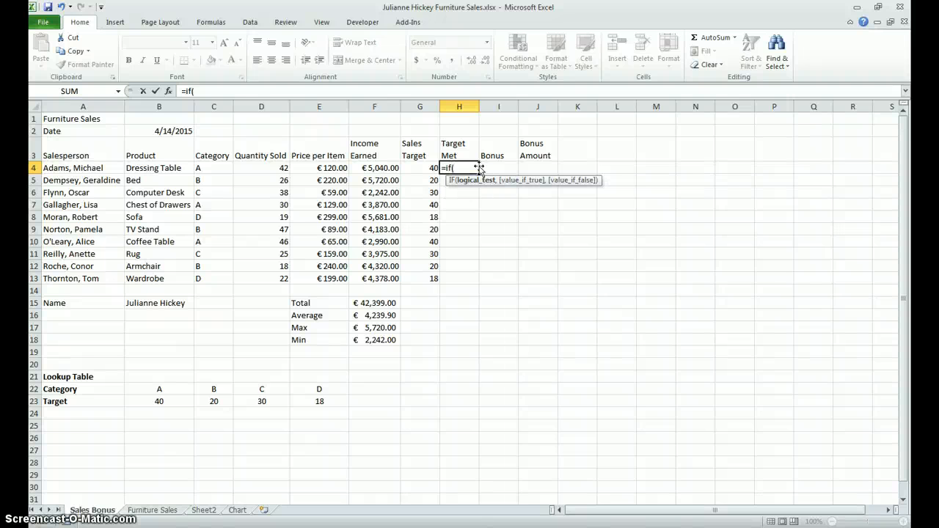
{"action": "left_click", "coordinate": [273, 167]}
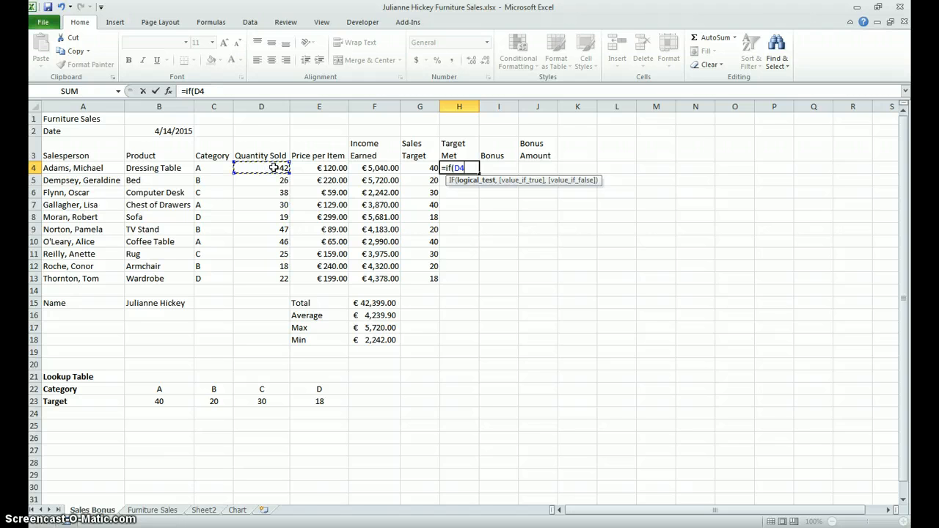
{"action": "type", "text": "<"}
{"action": "left_click", "coordinate": [412, 168]}
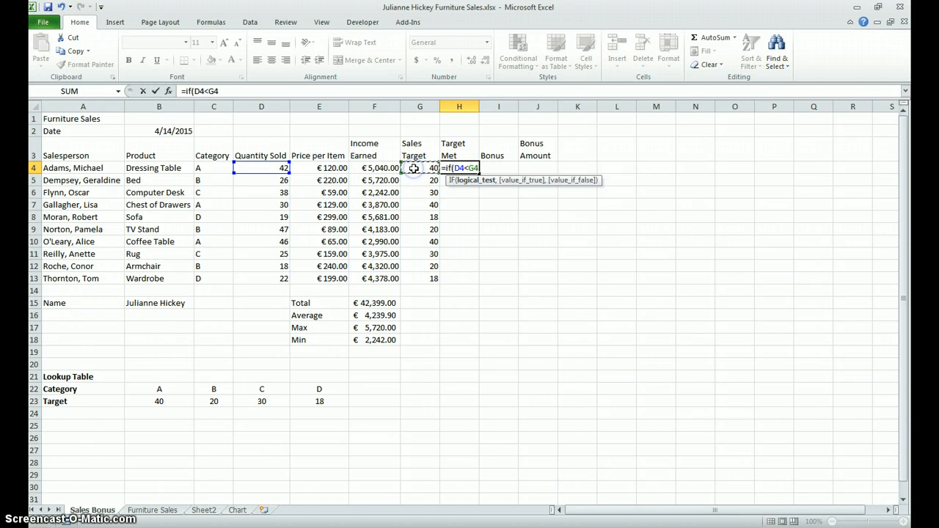
{"action": "left_click", "coordinate": [465, 168]}
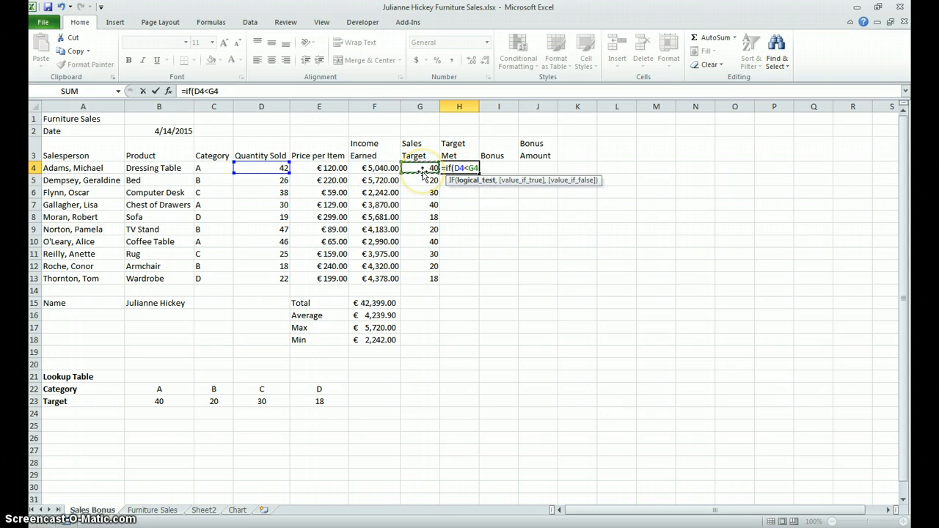
{"action": "type", "text": ","}
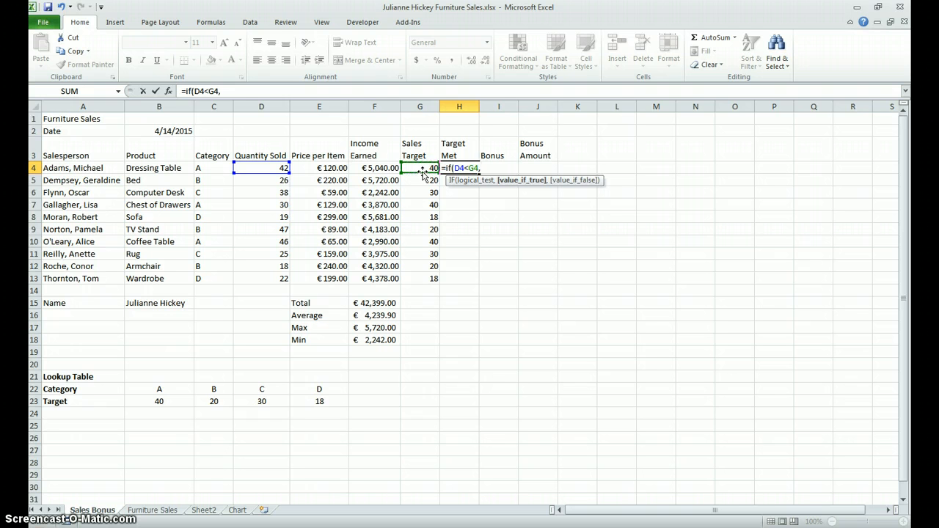
{"action": "type", "text": "@"}
{"action": "key", "text": "BackSpace"}
{"action": "type", "text": "\"no\","}
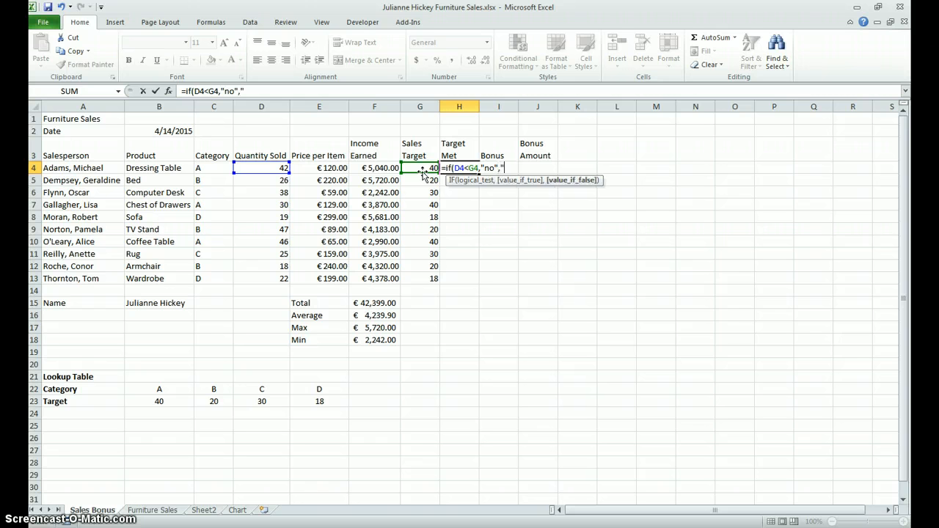
{"action": "type", "text": "\"yes\")"}
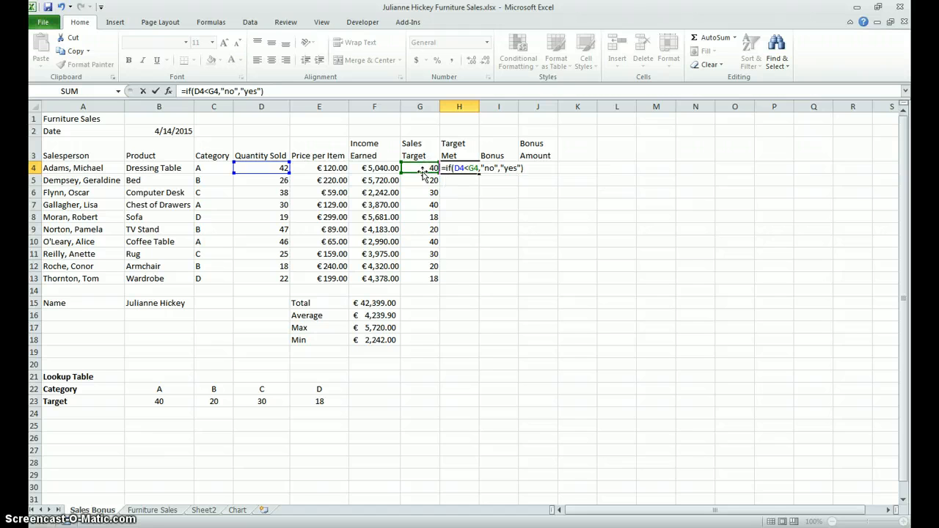
{"action": "key", "text": "Return"}
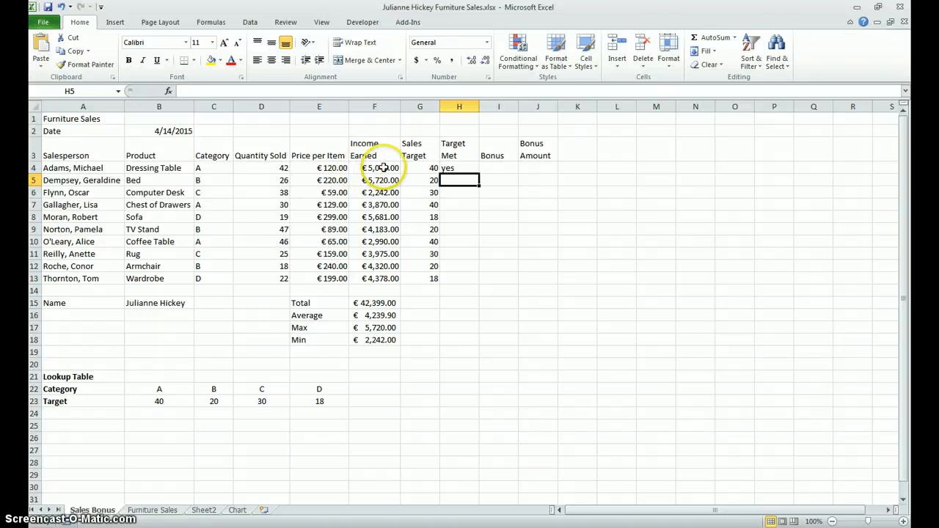
Fill the Target Met formula from H4 down to H13 and check row 7's result against its sales target.
{"action": "left_click", "coordinate": [450, 170]}
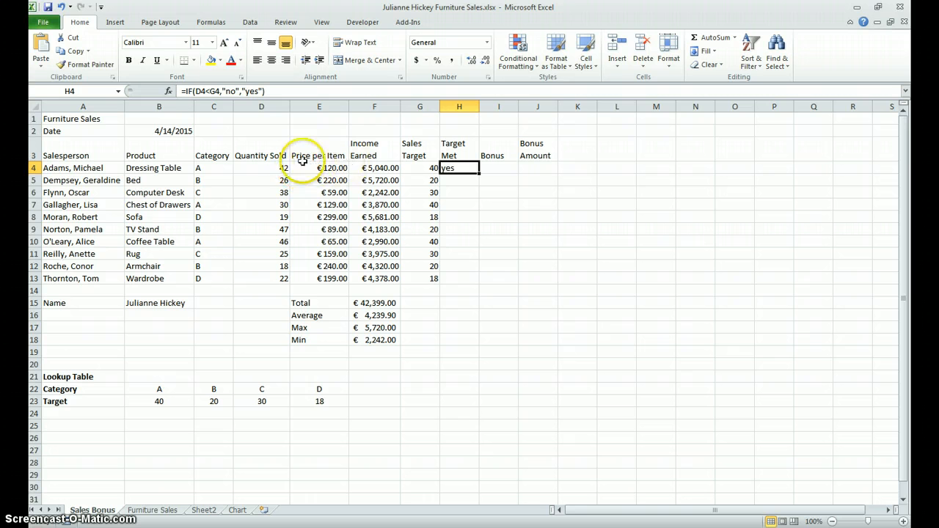
{"action": "double_click", "coordinate": [479, 175]}
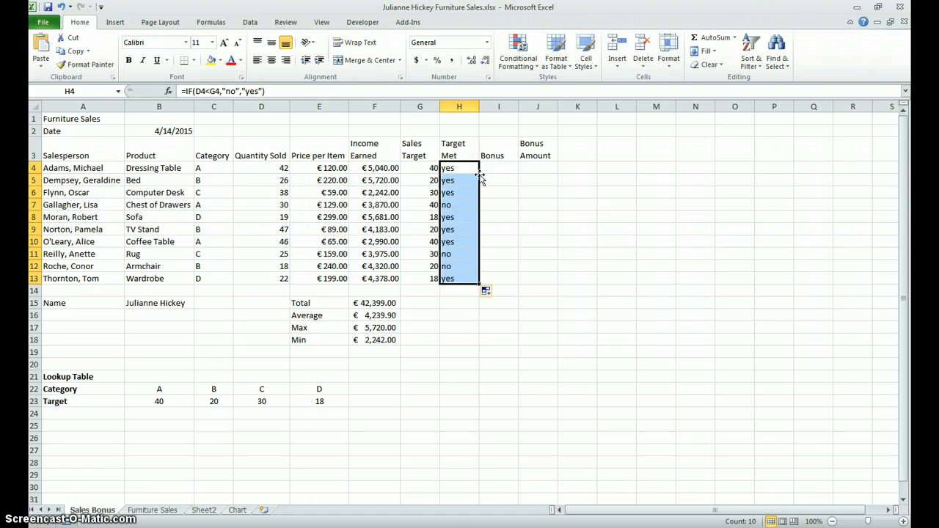
{"action": "left_click", "coordinate": [448, 205]}
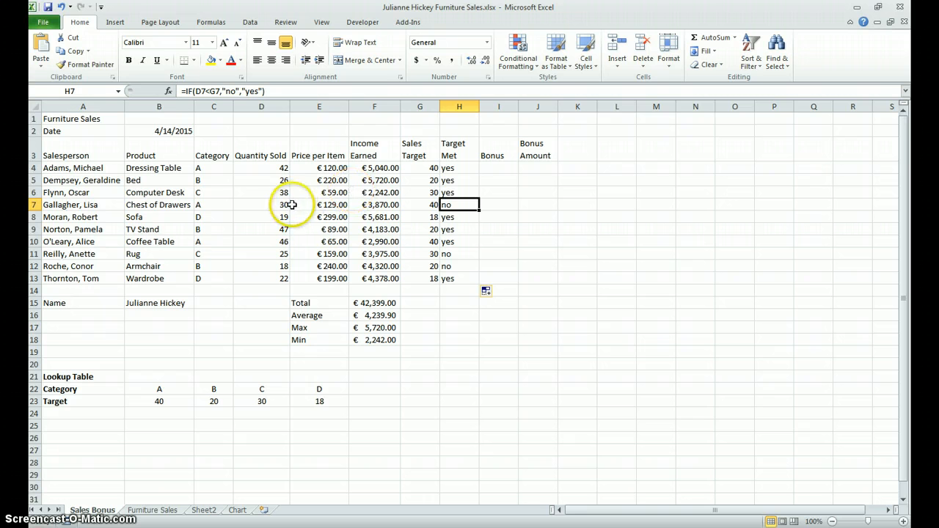
{"action": "left_click", "coordinate": [418, 205]}
{"action": "left_click", "coordinate": [448, 205]}
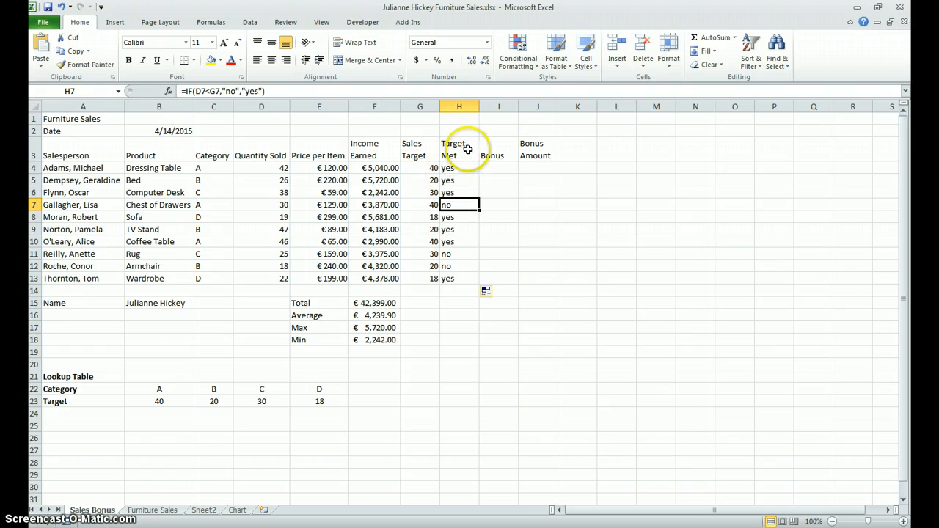
Begin an IF formula in I4 that returns "20%" when the income earned in F4 is greater than 5000.
{"action": "left_click", "coordinate": [496, 171]}
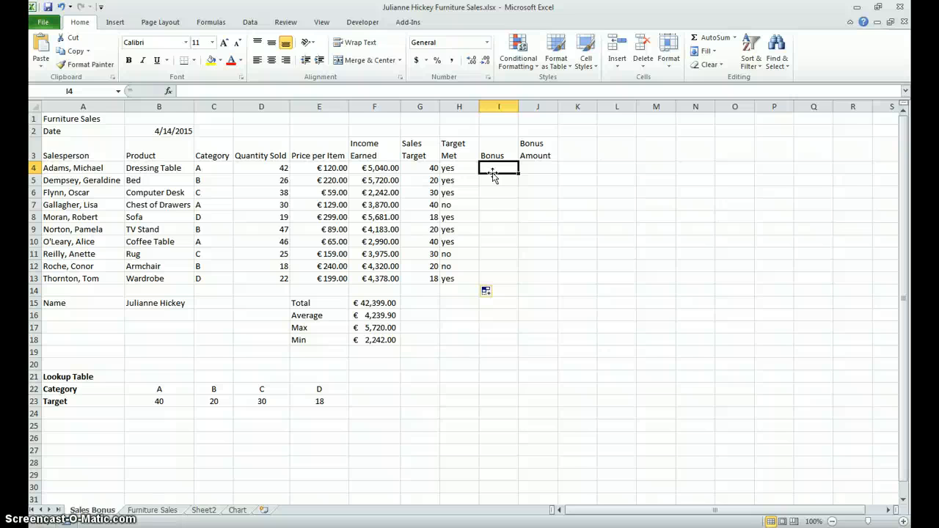
{"action": "left_click", "coordinate": [496, 175]}
{"action": "type", "text": "=if"}
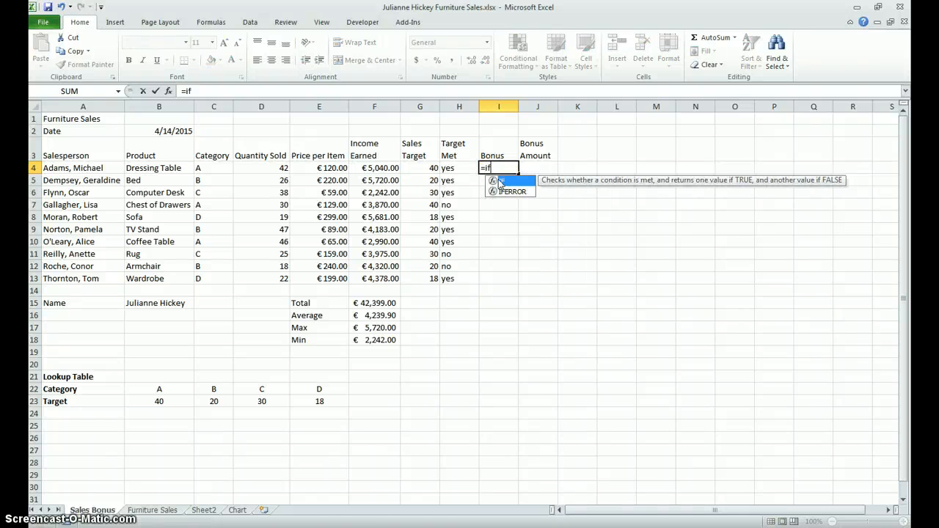
{"action": "type", "text": "("}
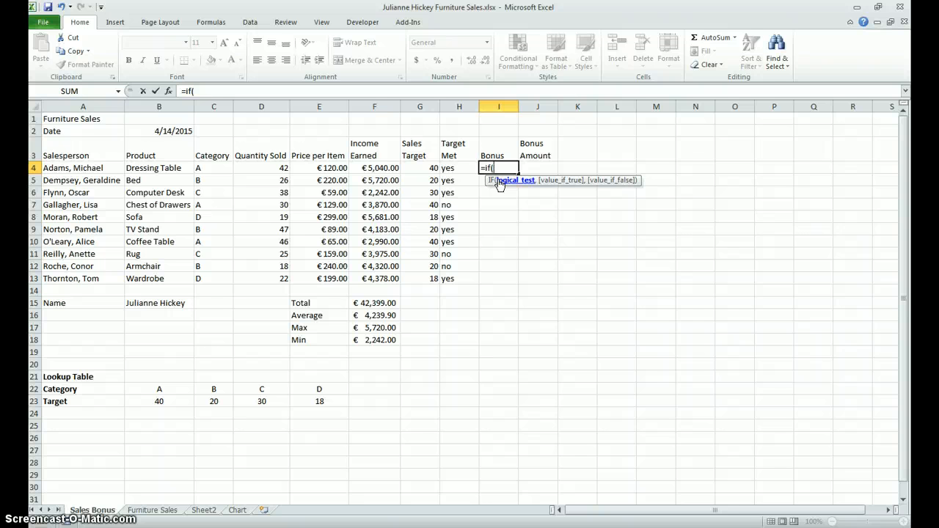
{"action": "left_click", "coordinate": [367, 168]}
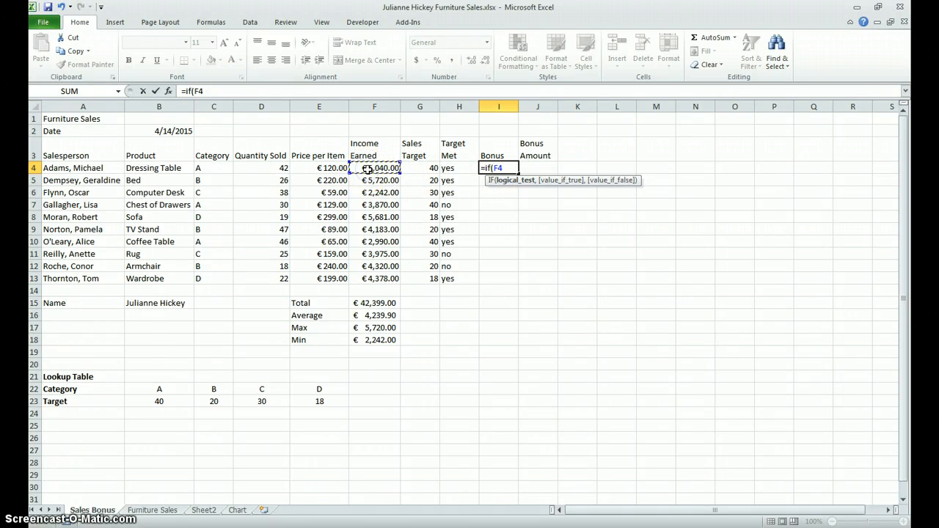
{"action": "type", "text": ">5000,"}
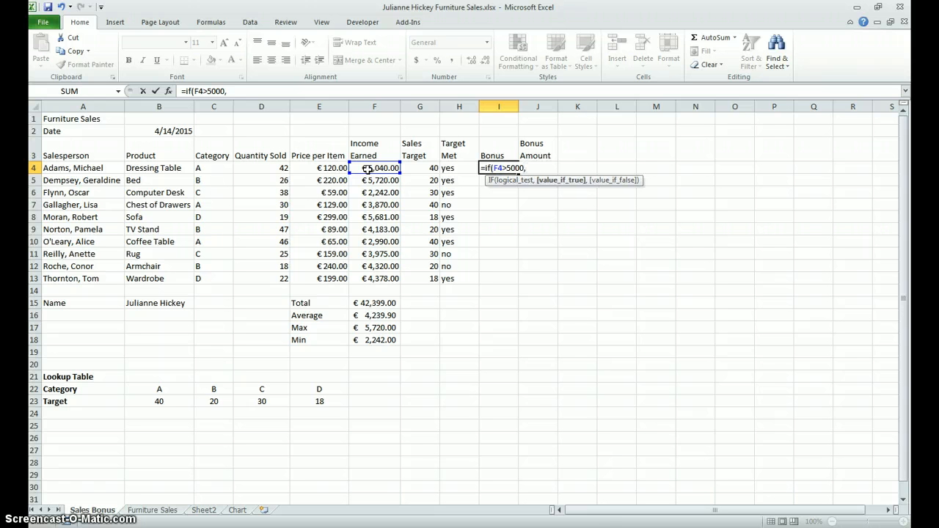
{"action": "type", "text": "@"}
{"action": "key", "text": "BackSpace"}
{"action": "type", "text": "\"23"}
{"action": "key", "text": "BackSpace"}
{"action": "type", "text": "0%\","}
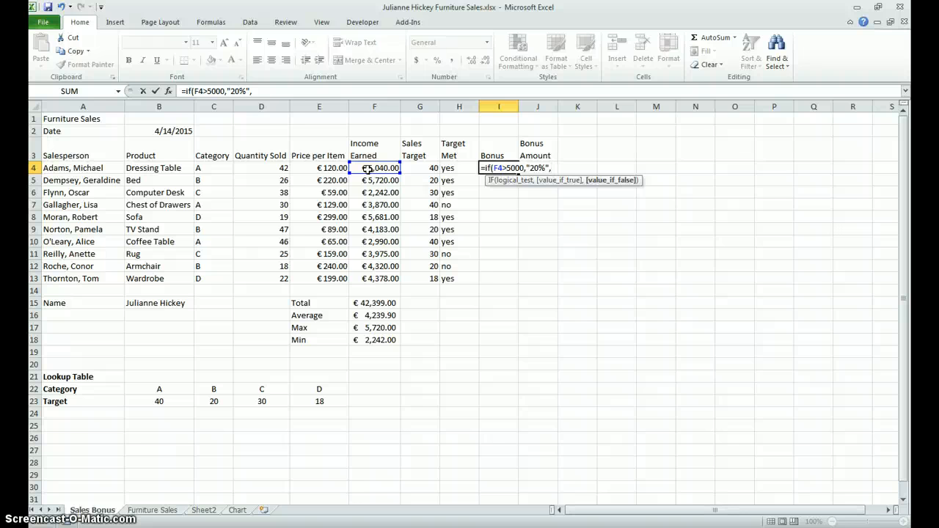
Complete the bonus formula in I4 with a nested IF, giving =IF(F4>5000,"20%",IF(F4>3000,"10%","0%")).
{"action": "type", "text": "if"}
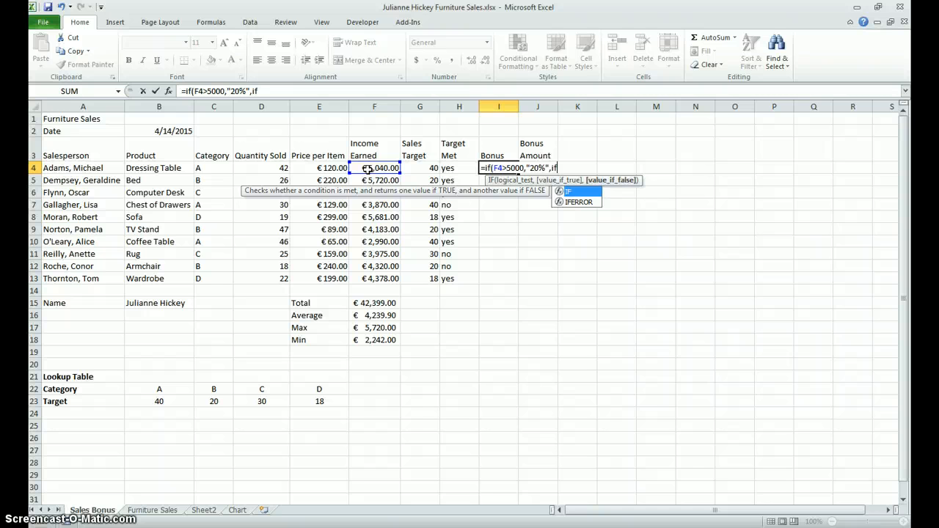
{"action": "type", "text": "("}
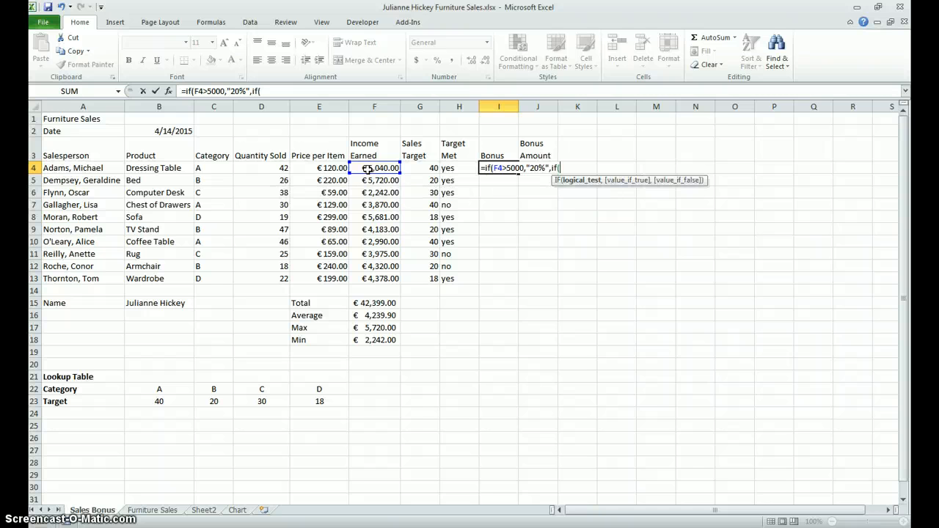
{"action": "left_click", "coordinate": [367, 168]}
{"action": "type", "text": ">3000,\""}
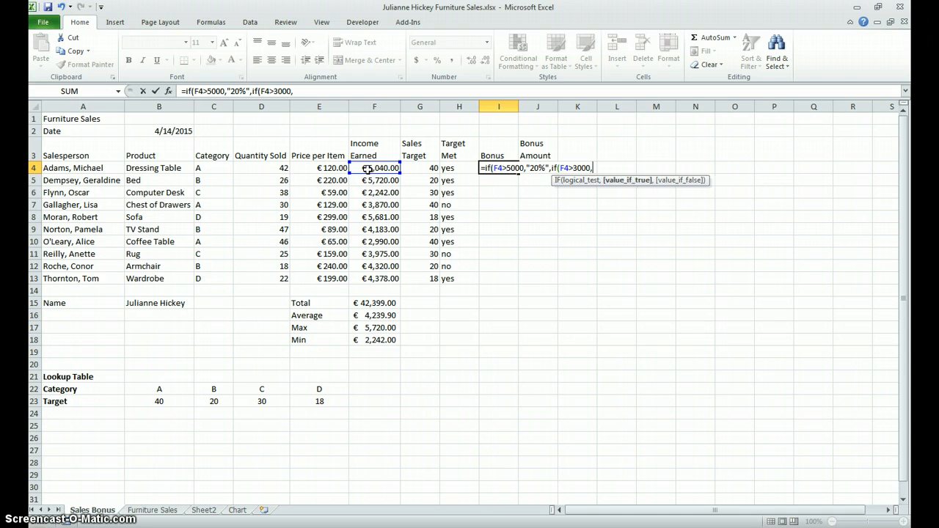
{"action": "type", "text": "10%\","}
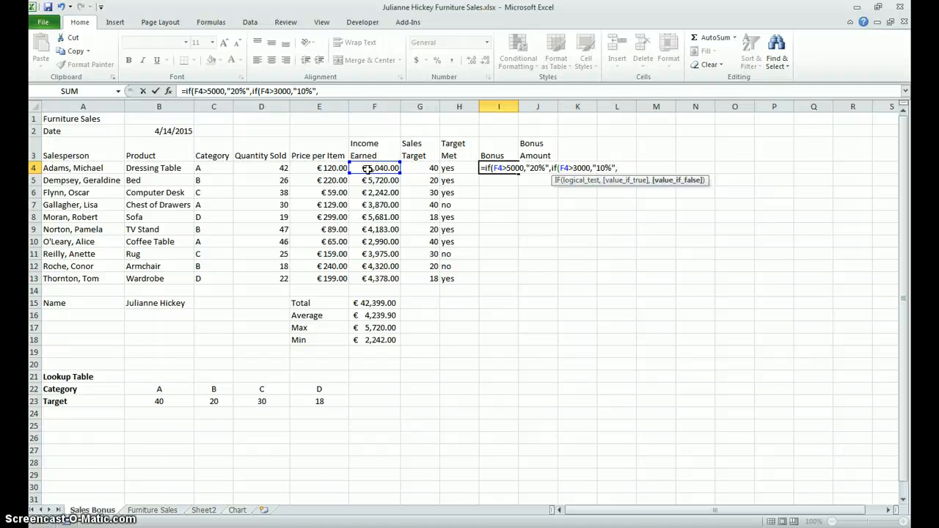
{"action": "type", "text": "@"}
{"action": "key", "text": "BackSpace"}
{"action": "type", "text": "\"0%"}
{"action": "type", "text": "\")"}
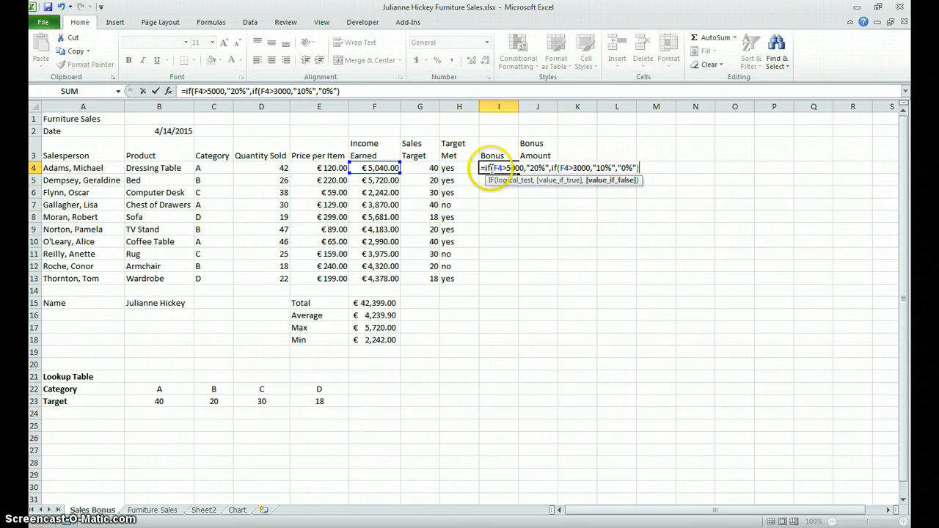
{"action": "left_click", "coordinate": [558, 168]}
{"action": "left_click", "coordinate": [646, 168]}
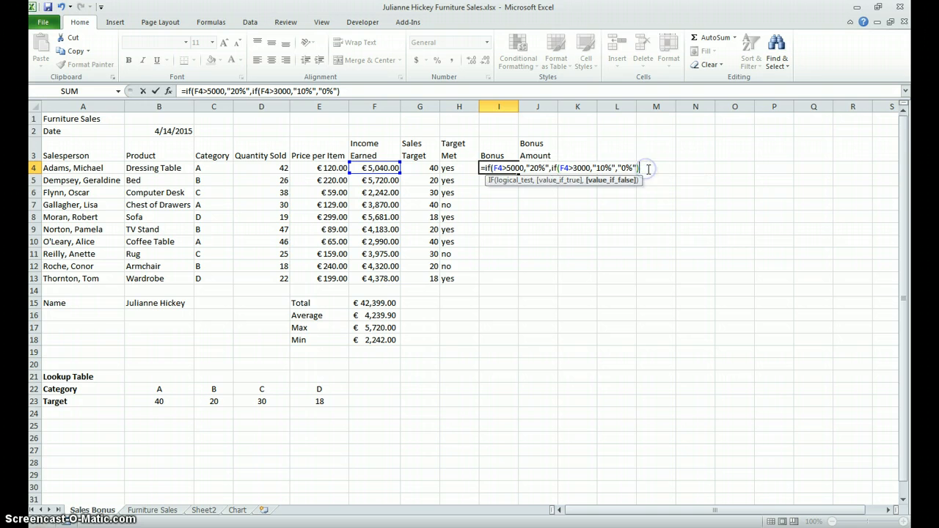
{"action": "type", "text": ")"}
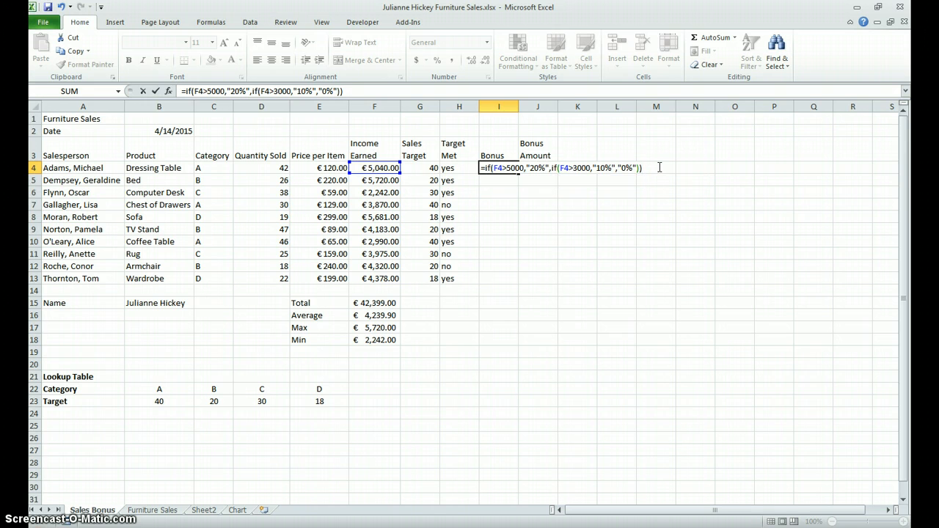
{"action": "left_click", "coordinate": [552, 168]}
{"action": "key", "text": "Return"}
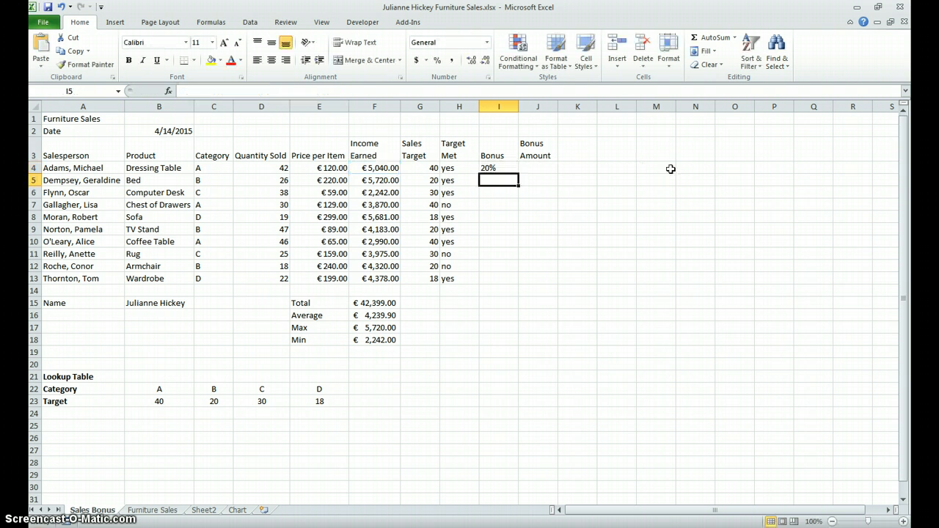
Fill the Bonus formula from I4 down to I13 and check the formula in I6.
{"action": "left_click", "coordinate": [515, 170]}
{"action": "double_click", "coordinate": [519, 172]}
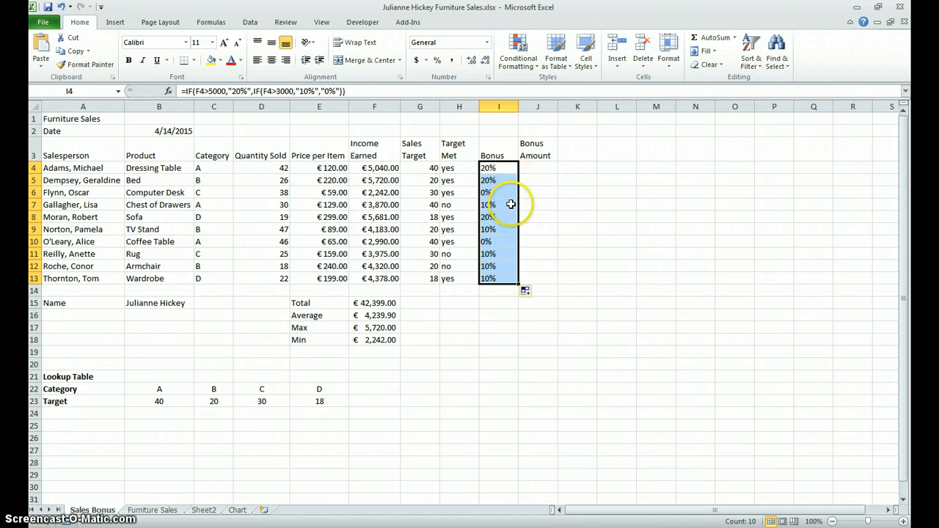
{"action": "left_click", "coordinate": [505, 192]}
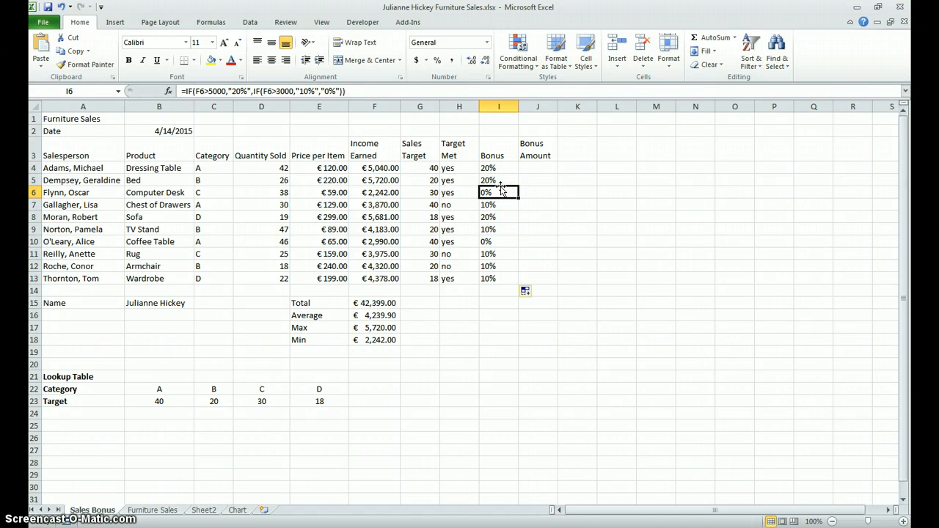
Enter =I4*F4 in J4 to calculate the bonus amount, and fill it down to J13.
{"action": "left_click", "coordinate": [545, 168]}
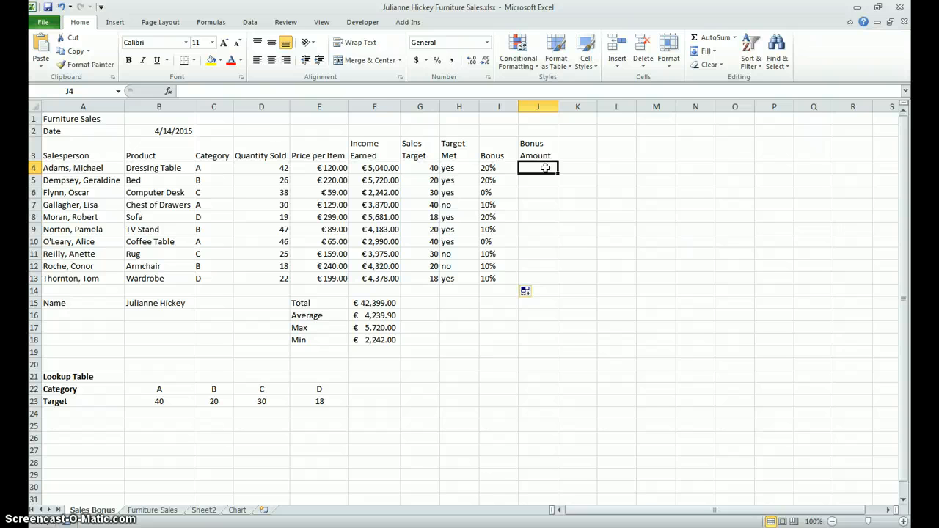
{"action": "type", "text": "="}
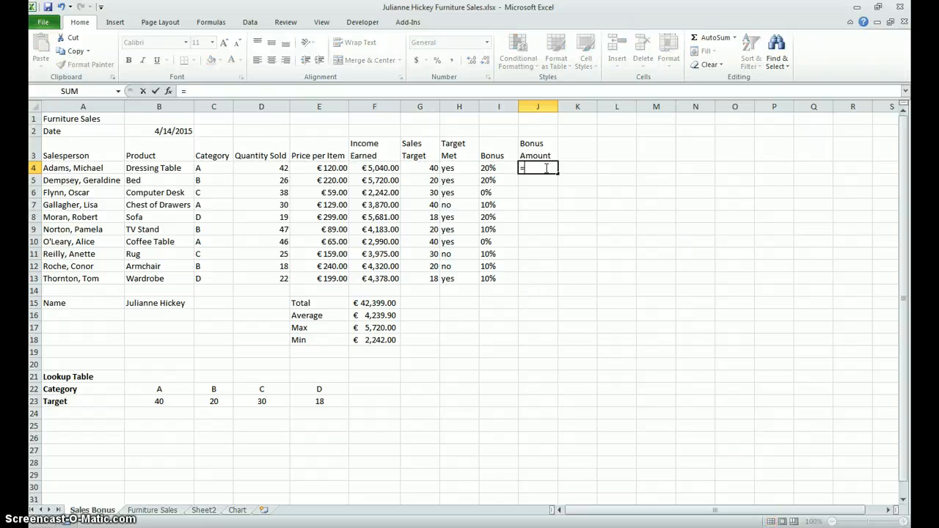
{"action": "left_click", "coordinate": [501, 168]}
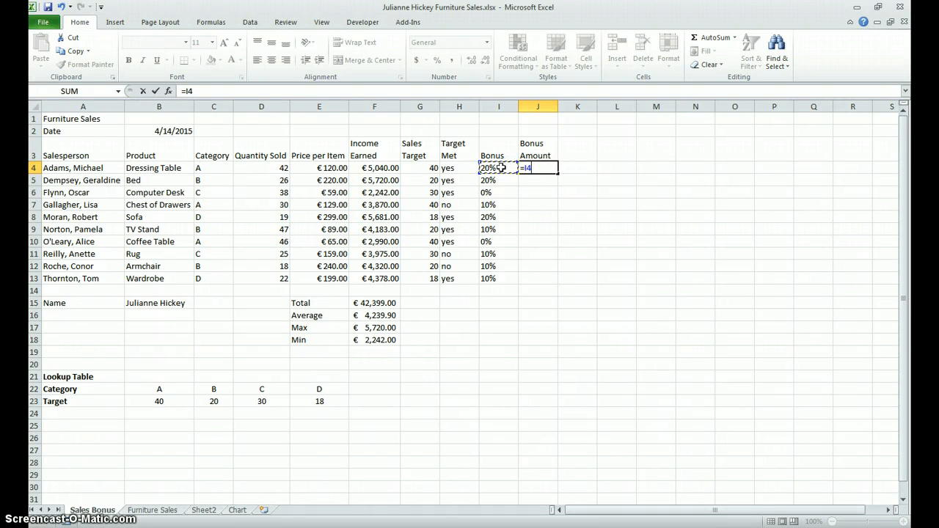
{"action": "type", "text": "*"}
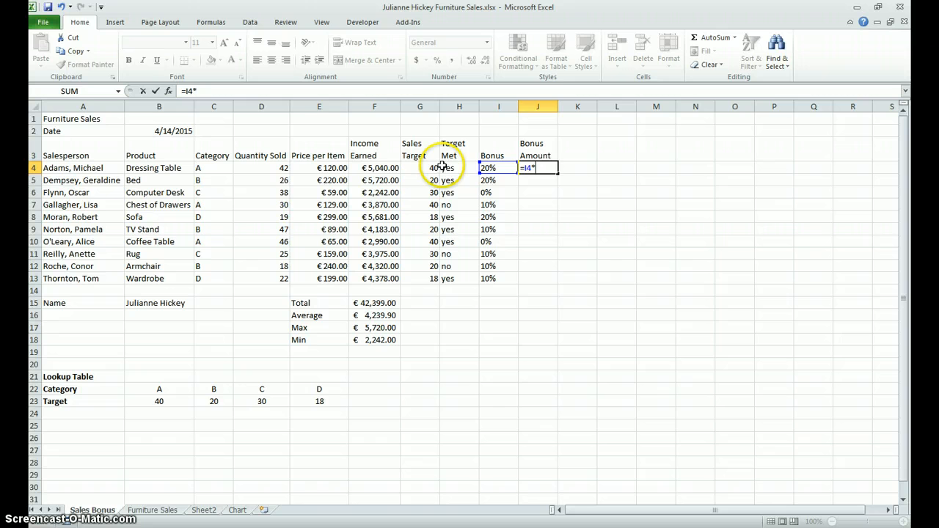
{"action": "left_click", "coordinate": [394, 169]}
{"action": "key", "text": "Return"}
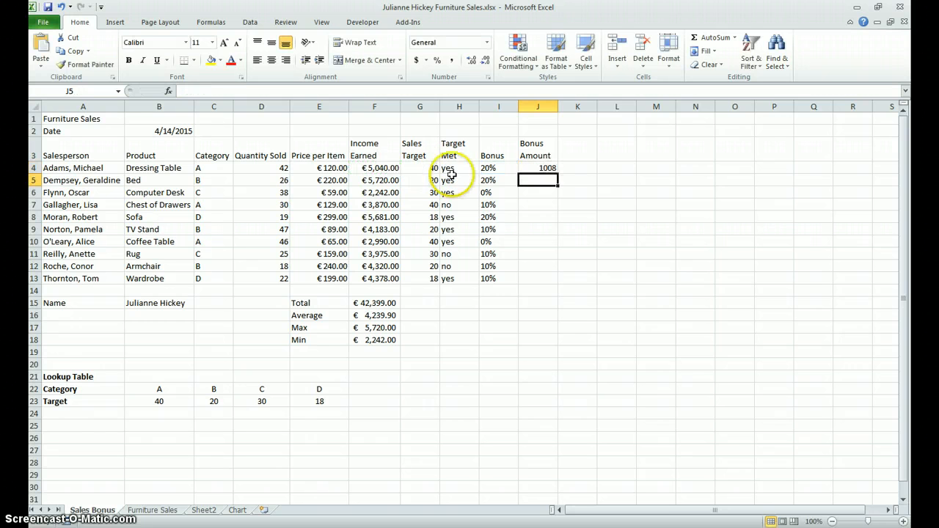
{"action": "left_click", "coordinate": [542, 168]}
{"action": "left_click_drag", "start_coordinate": [558, 174], "coordinate": [558, 283]}
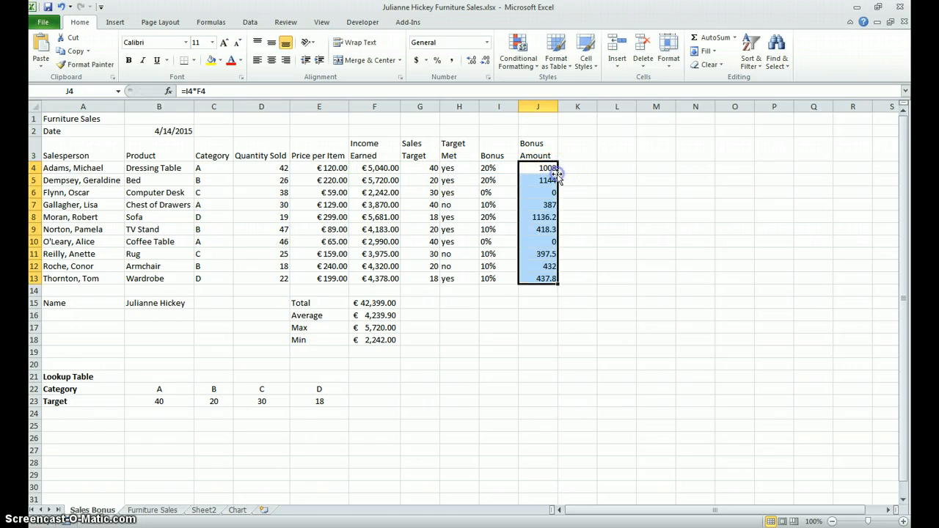
Format the bonus amounts in J4:J13 as currency and switch them to the Euro accounting format.
{"action": "left_click", "coordinate": [486, 42]}
{"action": "left_click", "coordinate": [456, 117]}
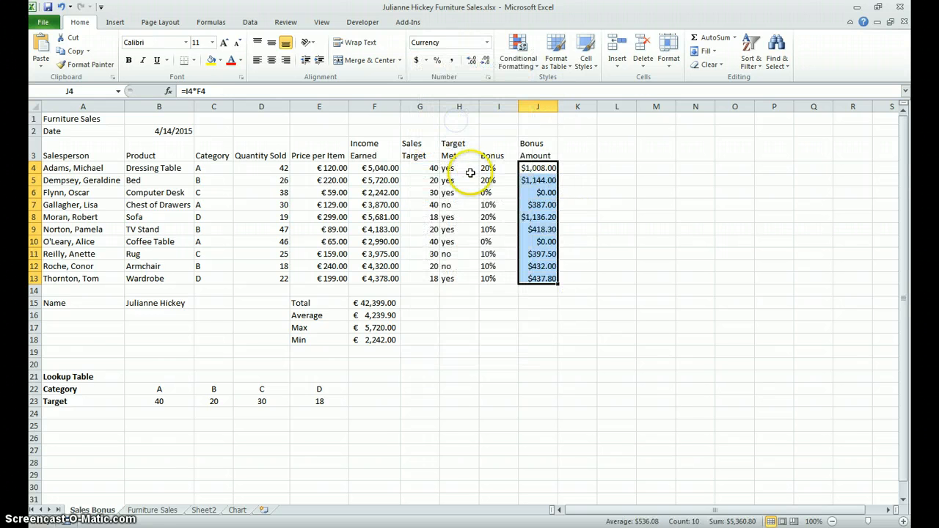
{"action": "left_click", "coordinate": [423, 60]}
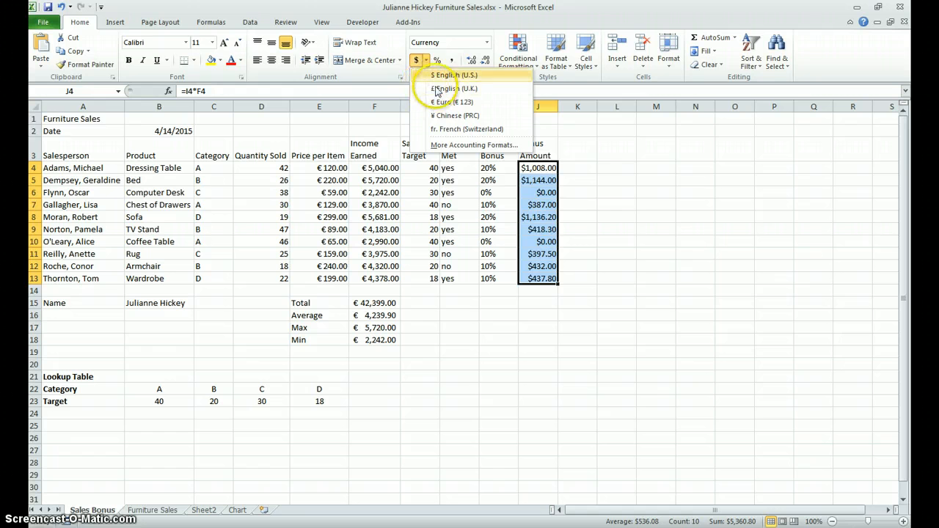
{"action": "left_click", "coordinate": [448, 102]}
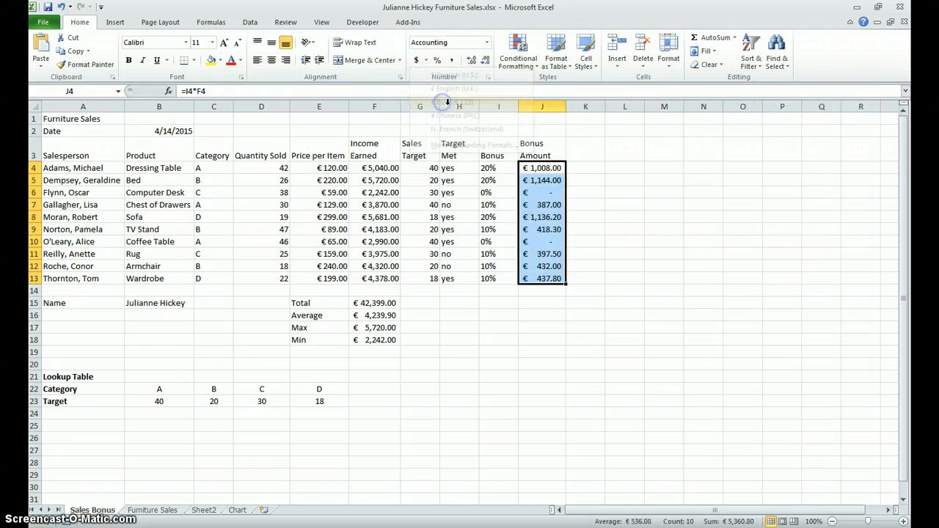
{"action": "left_click", "coordinate": [598, 230]}
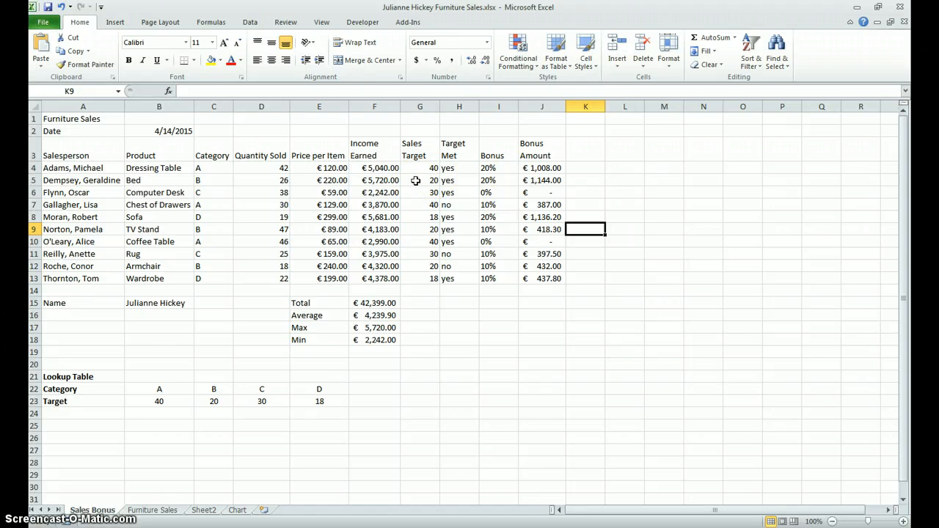
Merge and center the Furniture Sales title across A1:J1.
{"action": "left_click", "coordinate": [58, 121]}
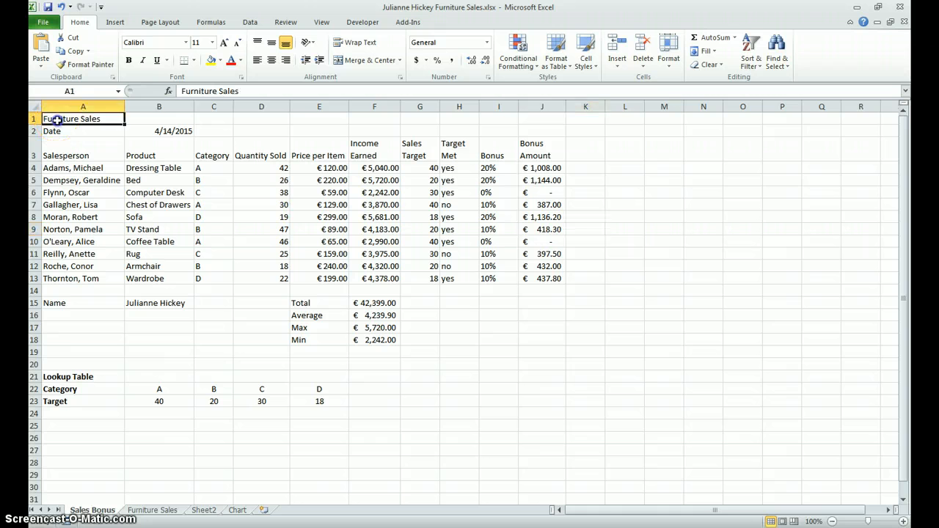
{"action": "left_click_drag", "start_coordinate": [160, 111], "coordinate": [535, 119]}
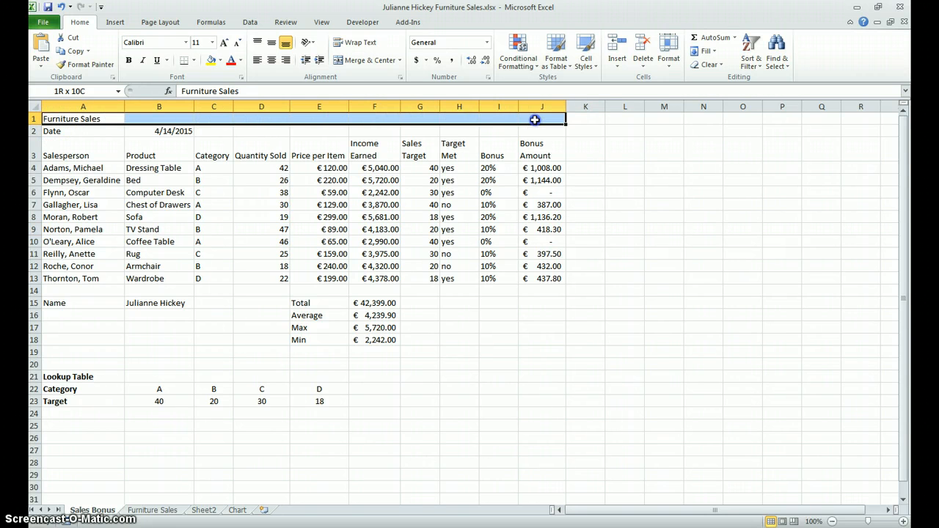
{"action": "left_click", "coordinate": [352, 60]}
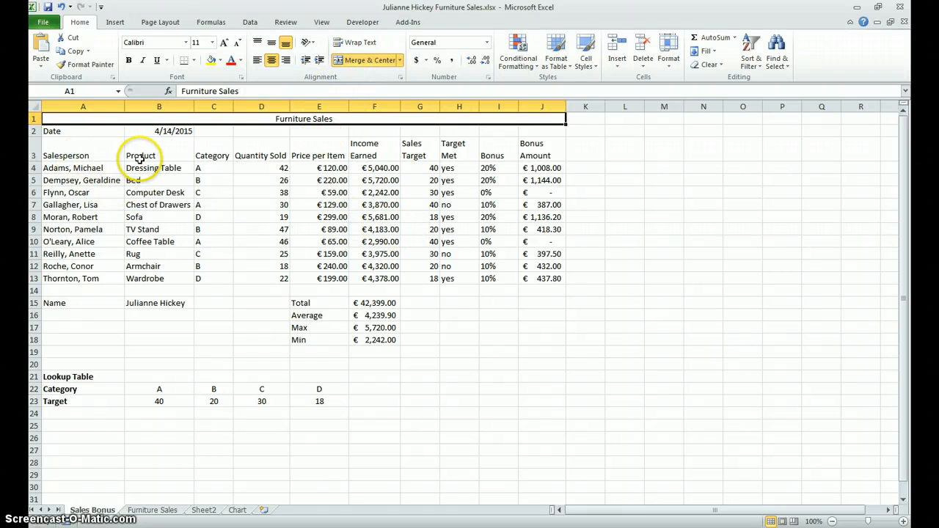
Review the row 4 entries from Quantity Sold to Bonus Amount and the average income formula in F16.
{"action": "left_click", "coordinate": [264, 166]}
{"action": "left_click", "coordinate": [329, 167]}
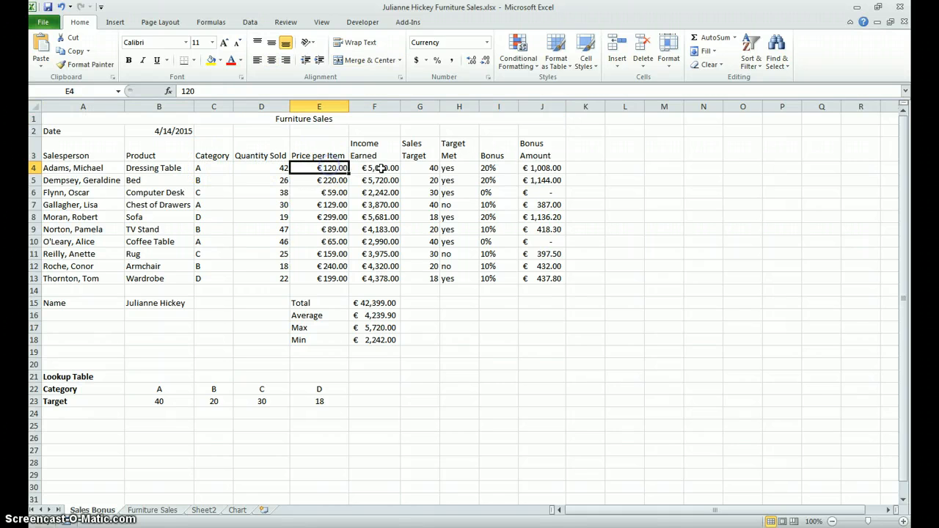
{"action": "left_click", "coordinate": [380, 168]}
{"action": "left_click", "coordinate": [422, 168]}
{"action": "left_click", "coordinate": [450, 168]}
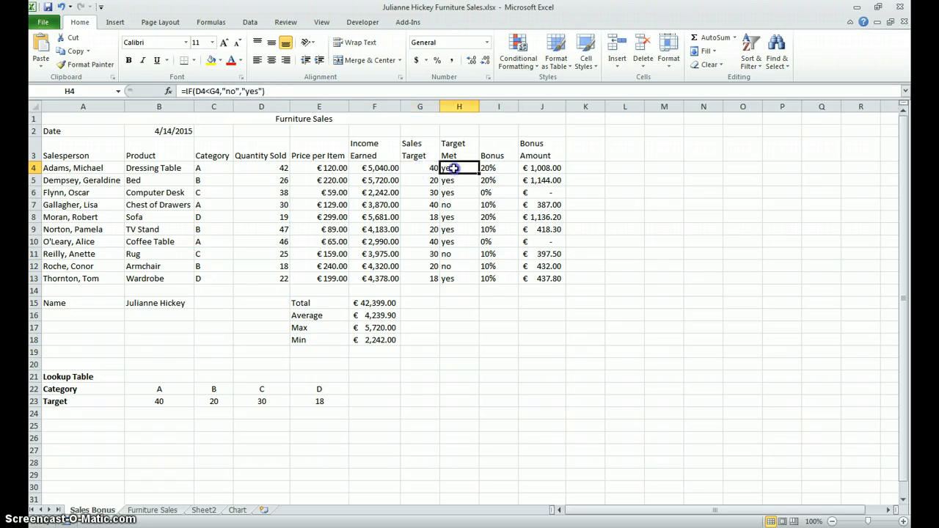
{"action": "left_click", "coordinate": [499, 168]}
{"action": "left_click", "coordinate": [547, 168]}
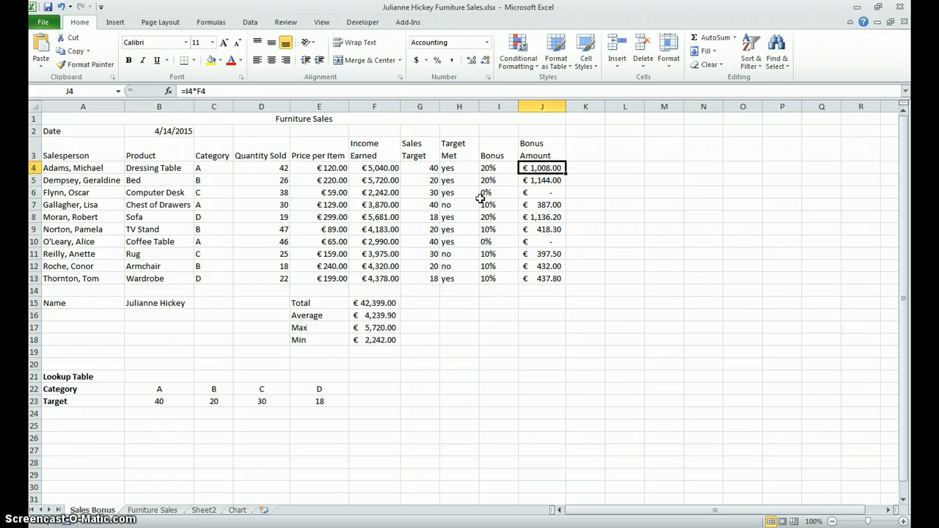
{"action": "left_click", "coordinate": [370, 351]}
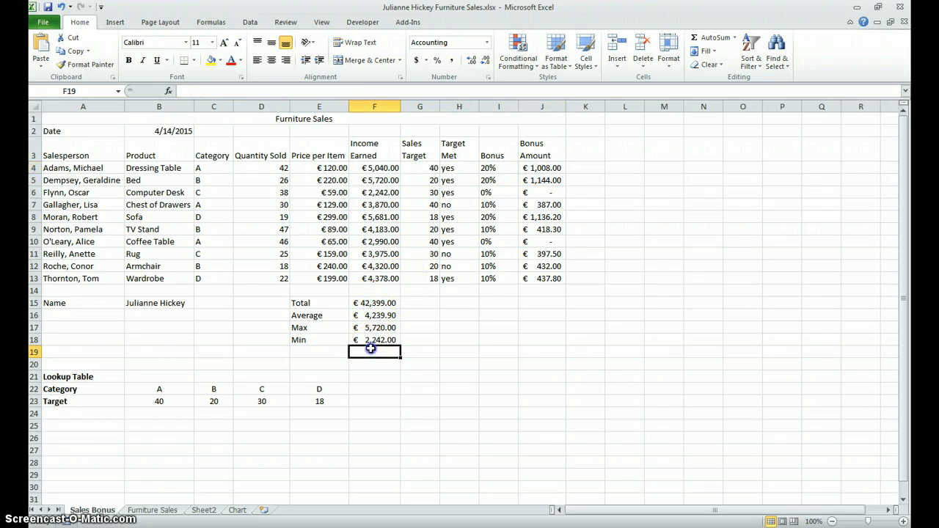
{"action": "left_click", "coordinate": [370, 314]}
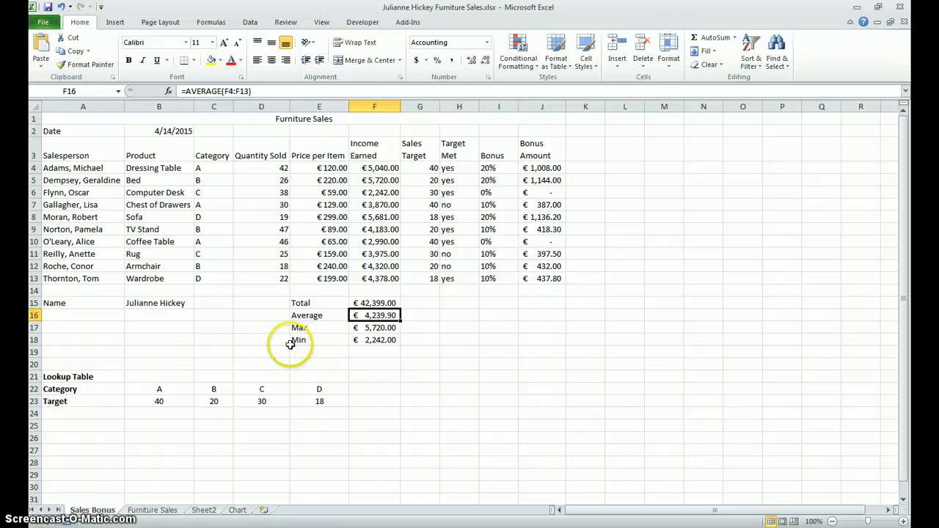
Center the Quantity Sold, Sales Target and Bonus values in rows 4 to 13.
{"action": "left_click_drag", "start_coordinate": [253, 168], "coordinate": [259, 279]}
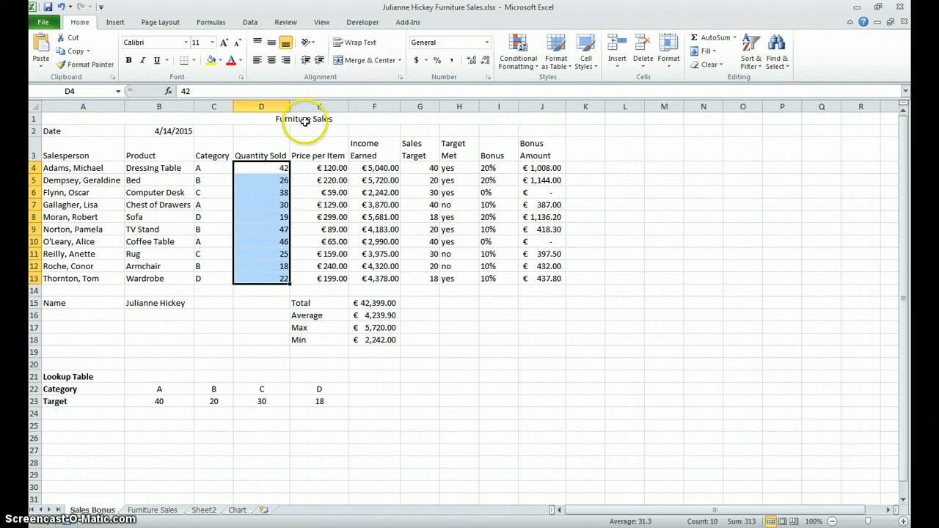
{"action": "left_click", "coordinate": [271, 60]}
{"action": "left_click_drag", "start_coordinate": [417, 171], "coordinate": [419, 276]}
{"action": "left_click", "coordinate": [271, 60]}
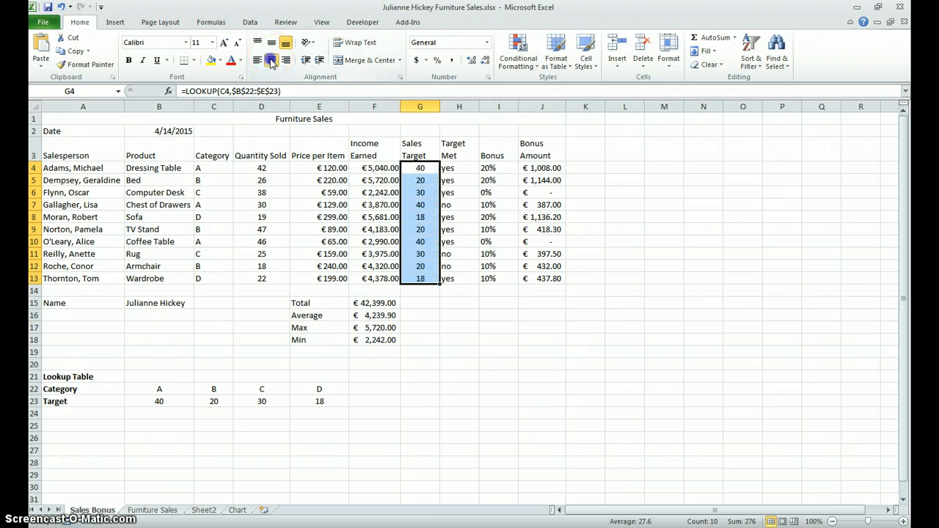
{"action": "left_click_drag", "start_coordinate": [487, 168], "coordinate": [508, 274]}
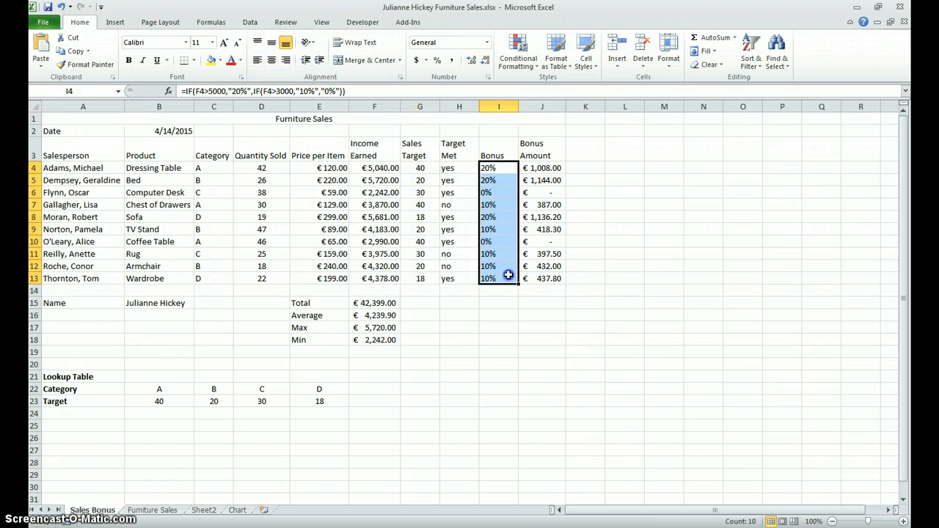
{"action": "left_click", "coordinate": [272, 60]}
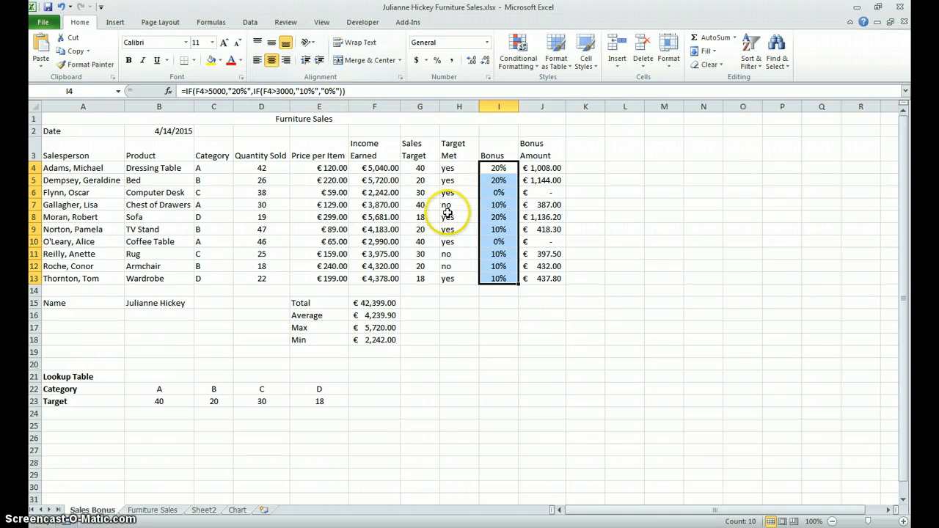
{"action": "left_click_drag", "start_coordinate": [156, 389], "coordinate": [319, 402]}
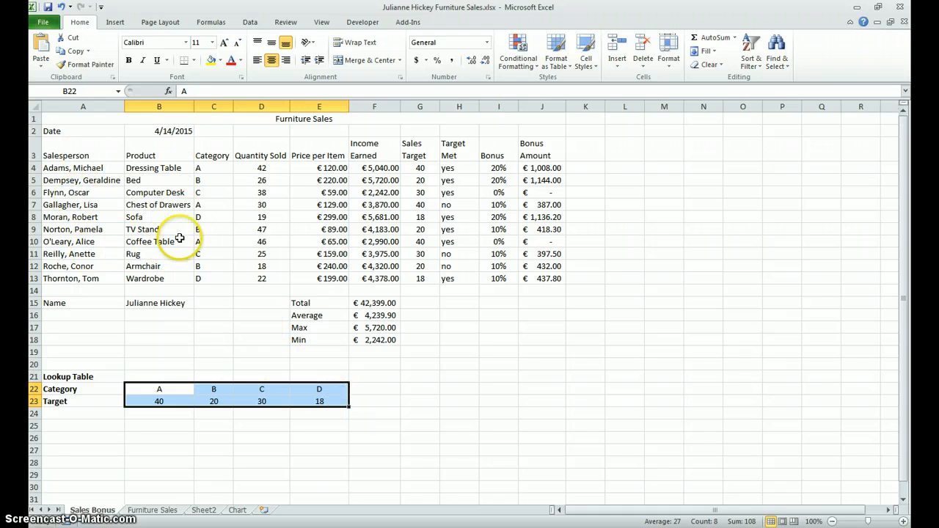
{"action": "left_click", "coordinate": [229, 300]}
{"action": "left_click", "coordinate": [458, 378]}
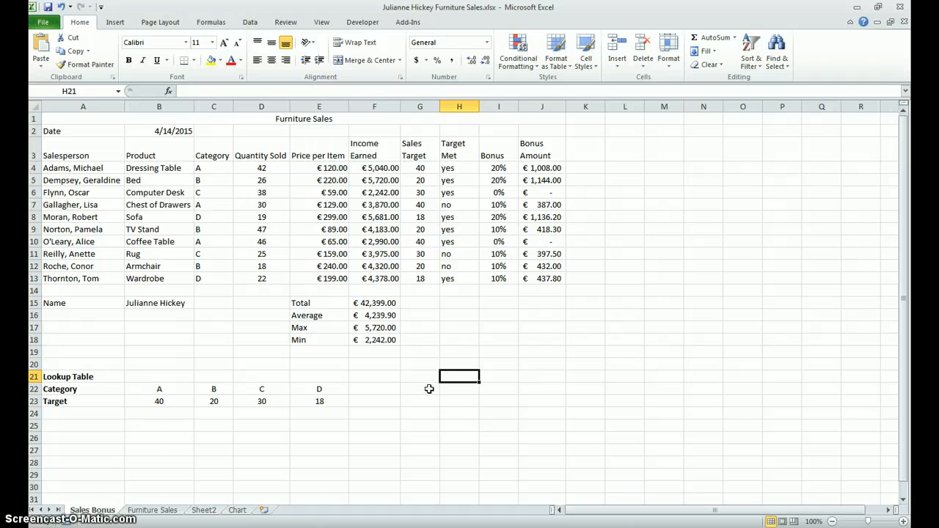
Set the Furniture Sales sheet's page setup to landscape orientation, fitted to 1 page wide by 1 tall.
{"action": "left_click", "coordinate": [154, 511]}
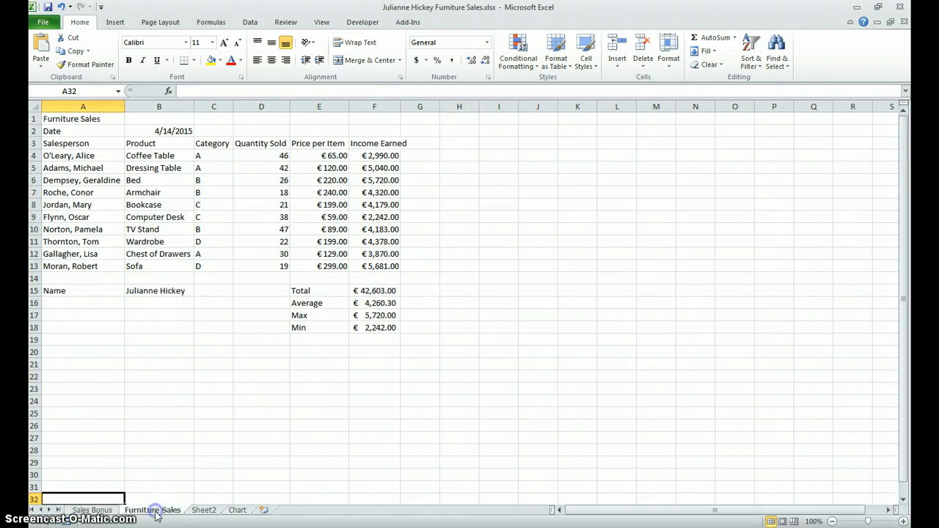
{"action": "left_click", "coordinate": [33, 19]}
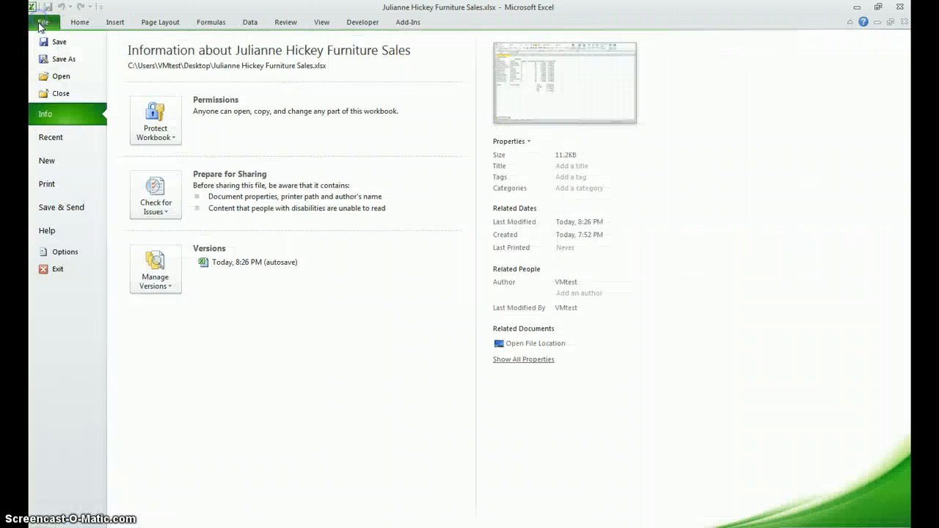
{"action": "left_click", "coordinate": [52, 184]}
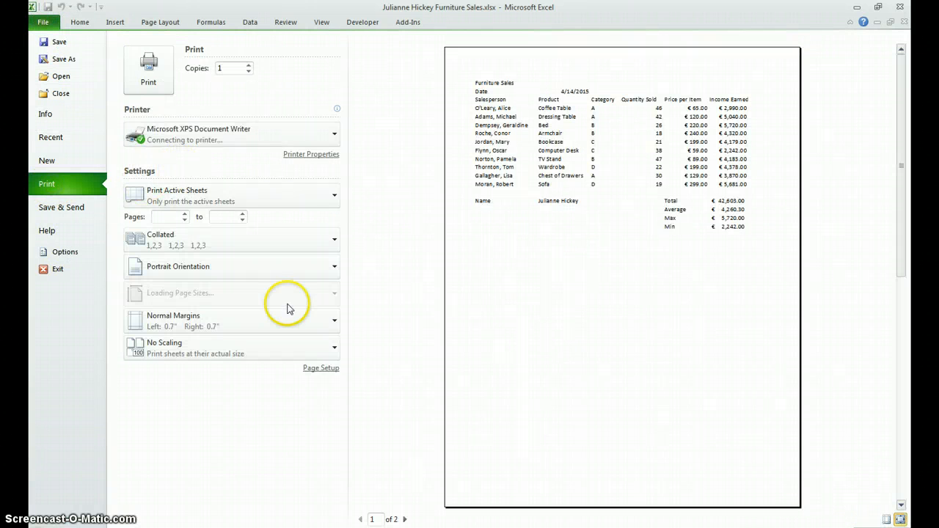
{"action": "left_click", "coordinate": [317, 369]}
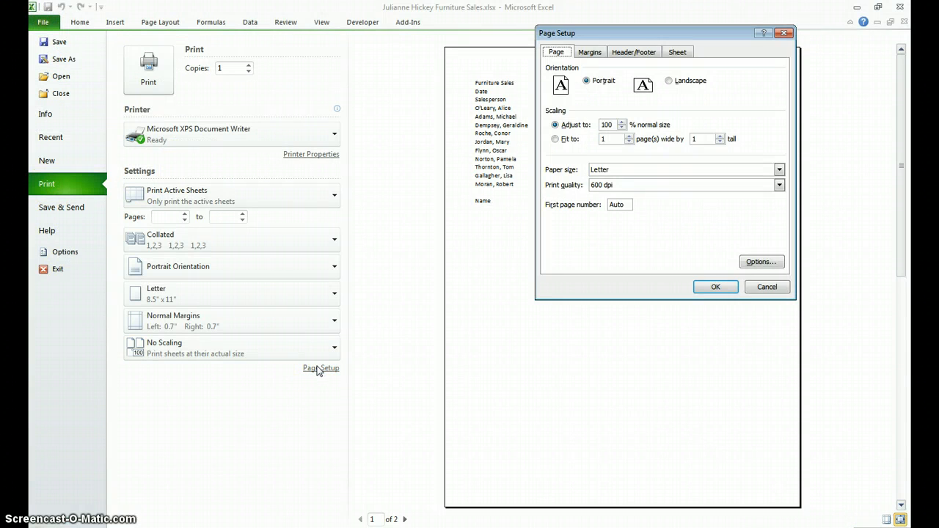
{"action": "left_click", "coordinate": [669, 81]}
{"action": "left_click", "coordinate": [555, 139]}
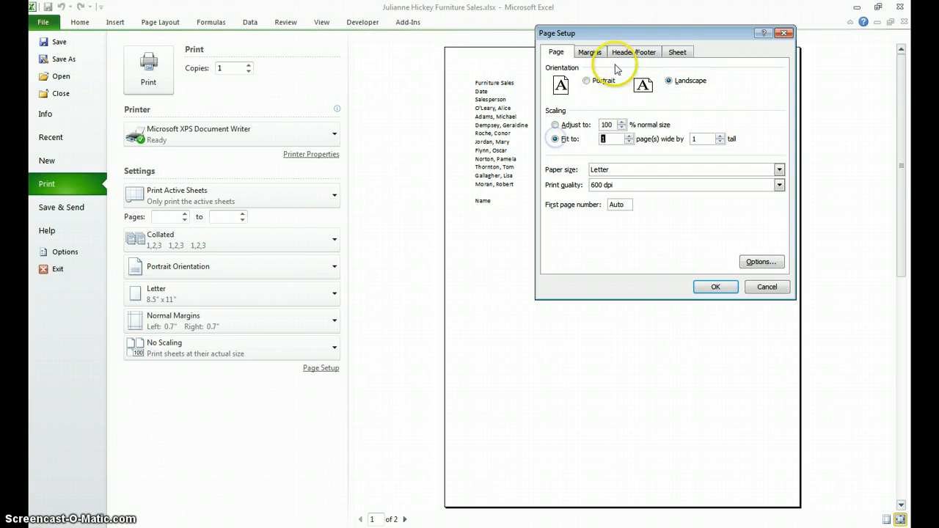
Include gridlines and row and column headings in the Furniture Sales printout, and apply the page setup.
{"action": "left_click", "coordinate": [683, 54]}
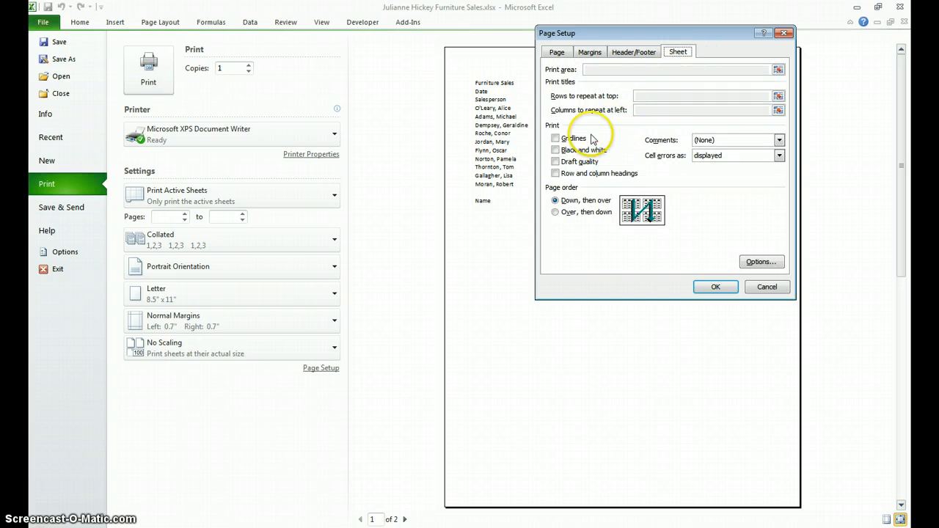
{"action": "left_click", "coordinate": [555, 139]}
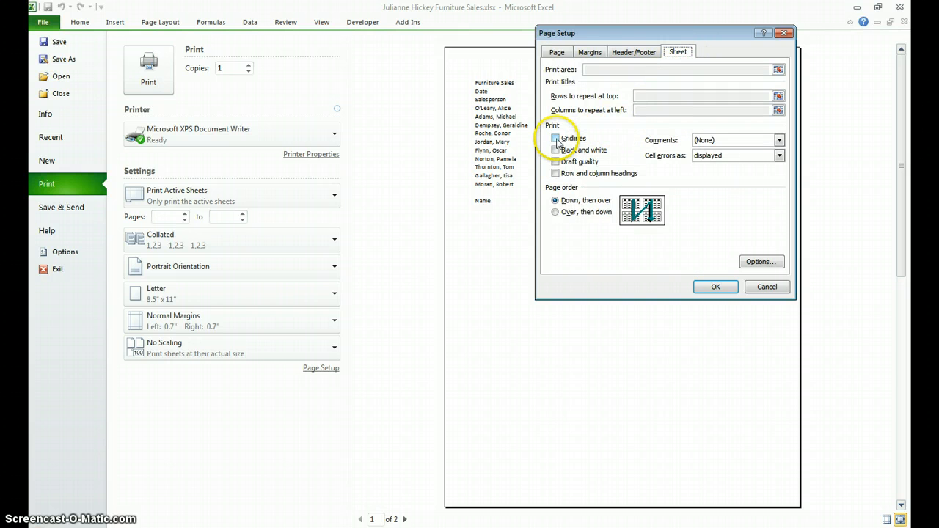
{"action": "left_click", "coordinate": [556, 174]}
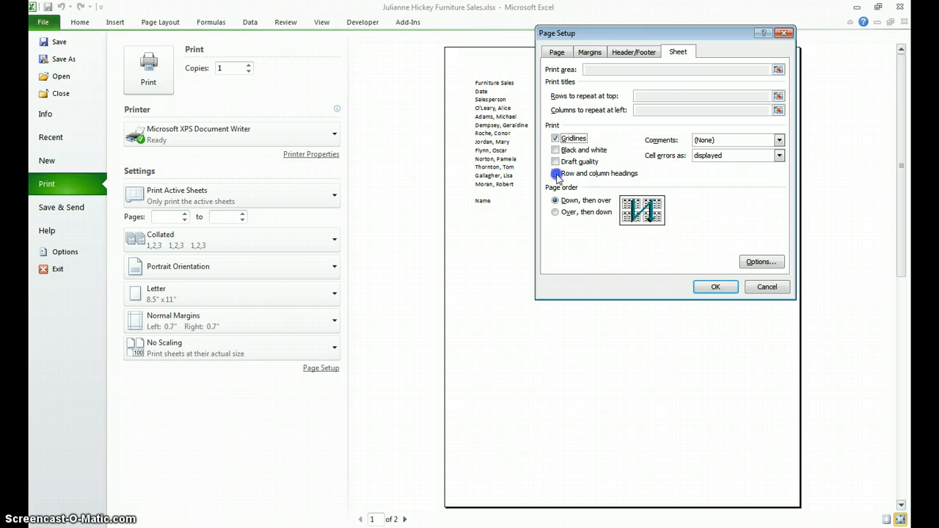
{"action": "left_click", "coordinate": [715, 286]}
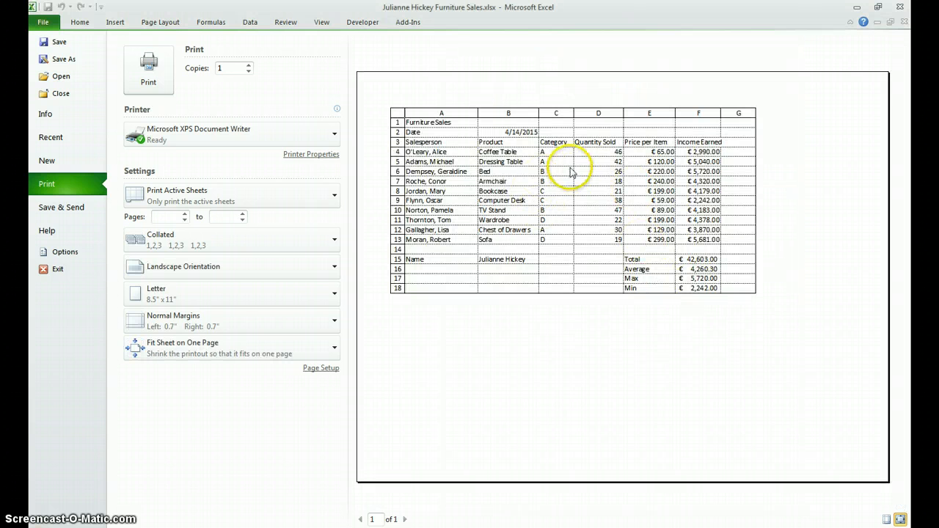
Display the formulas on the Furniture Sales sheet and check the formula view in the print preview.
{"action": "left_click", "coordinate": [79, 22]}
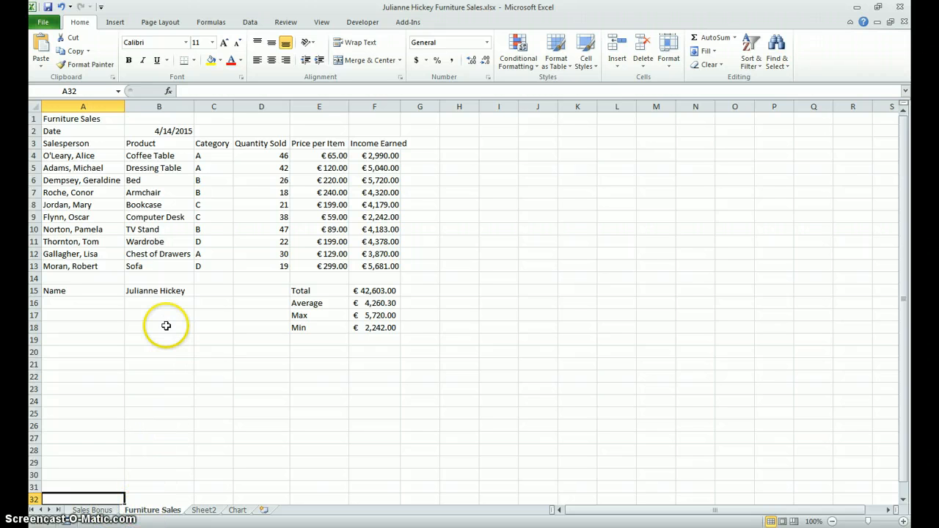
{"action": "left_click", "coordinate": [211, 23]}
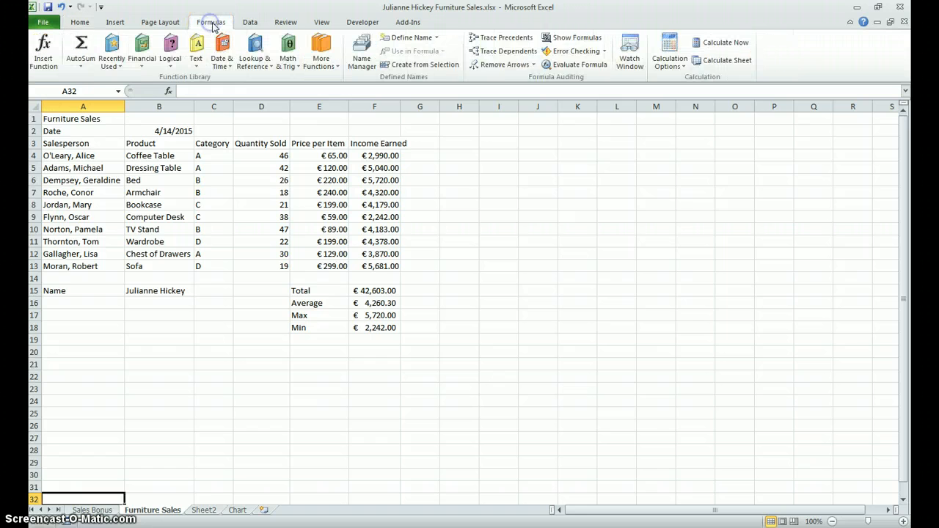
{"action": "left_click", "coordinate": [577, 38]}
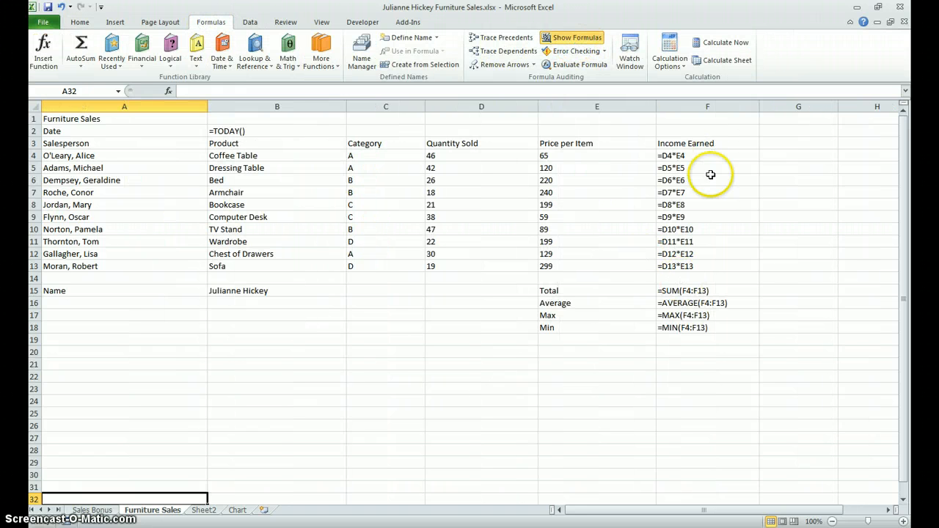
{"action": "left_click", "coordinate": [43, 22]}
{"action": "left_click", "coordinate": [51, 183]}
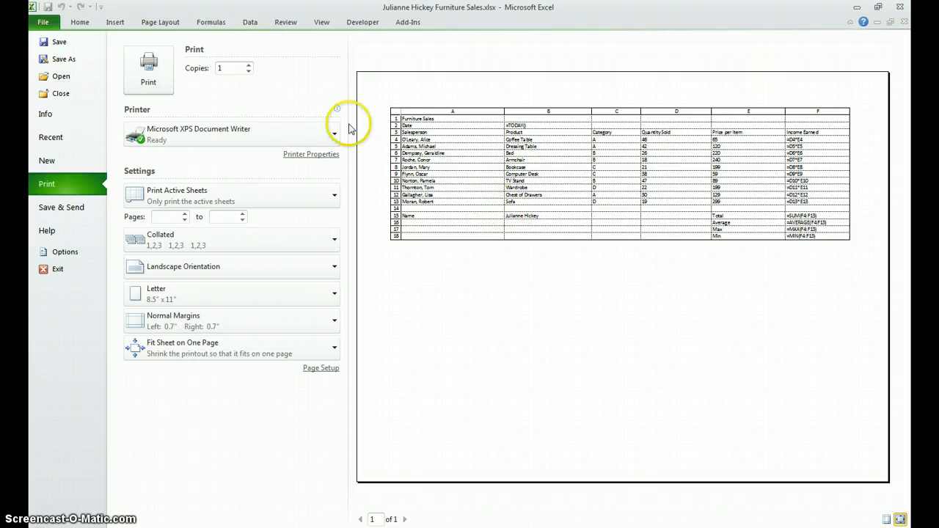
{"action": "left_click", "coordinate": [79, 22]}
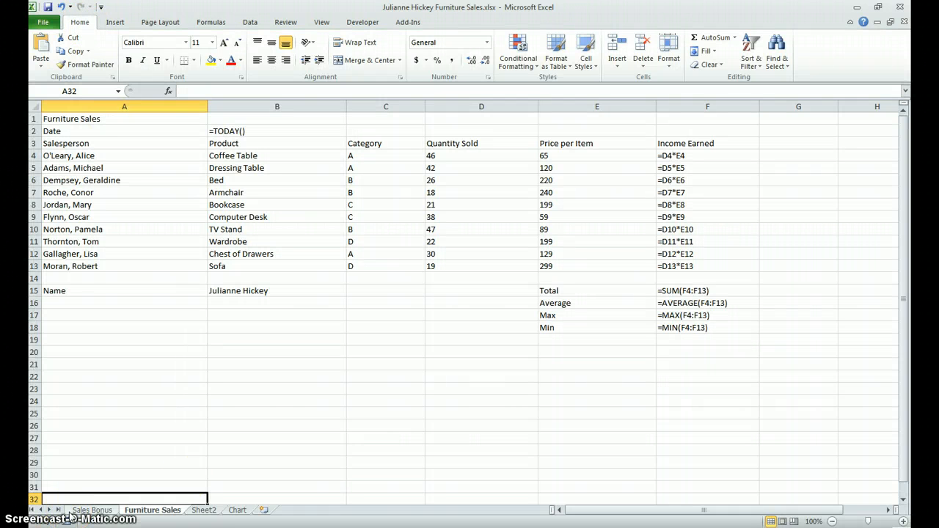
Set the Sales Bonus sheet's page setup to landscape orientation, fitted to one page.
{"action": "left_click", "coordinate": [91, 510]}
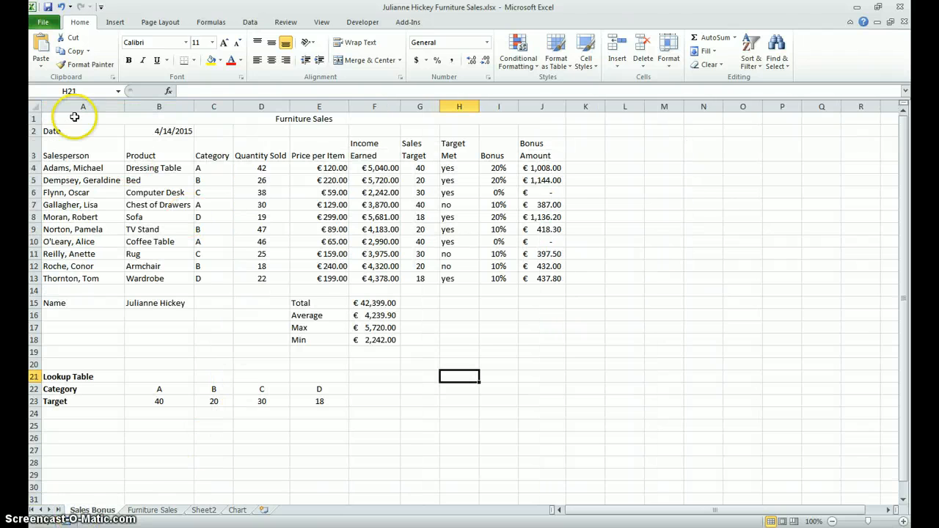
{"action": "left_click", "coordinate": [44, 23]}
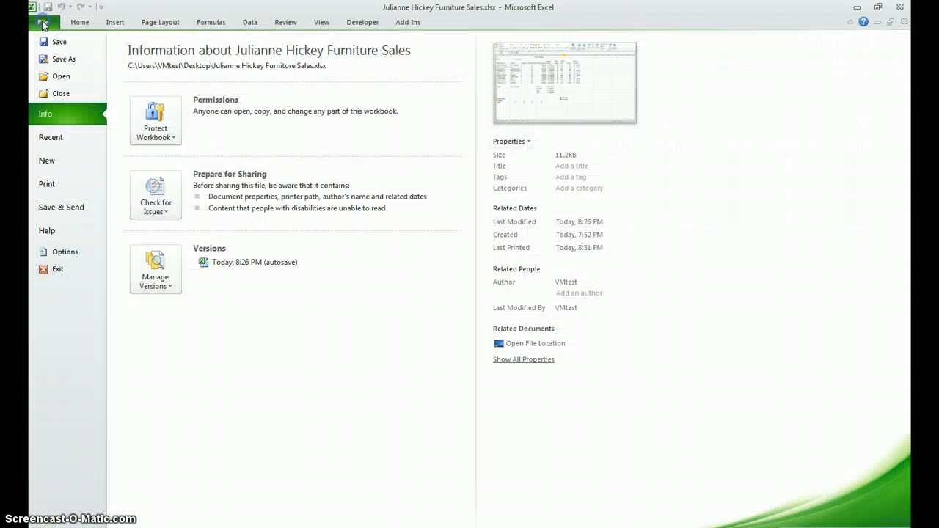
{"action": "left_click", "coordinate": [48, 183]}
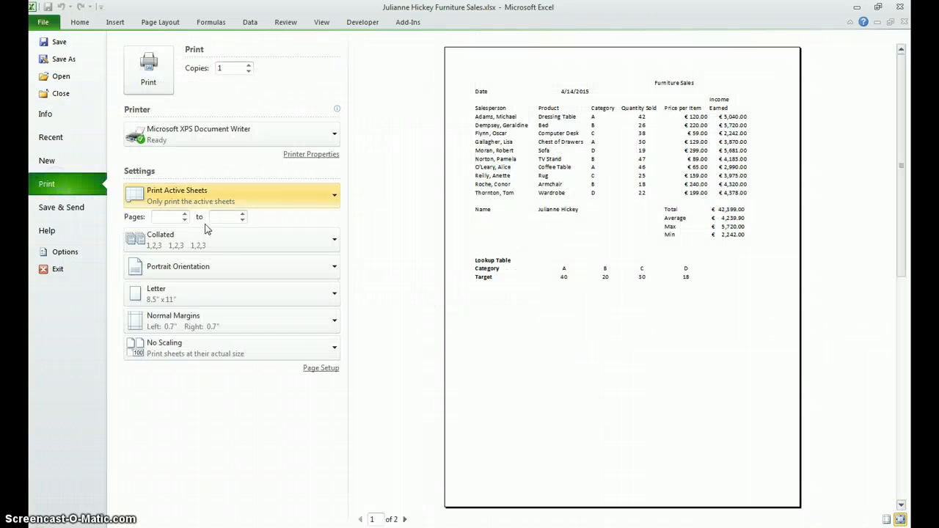
{"action": "left_click", "coordinate": [320, 368]}
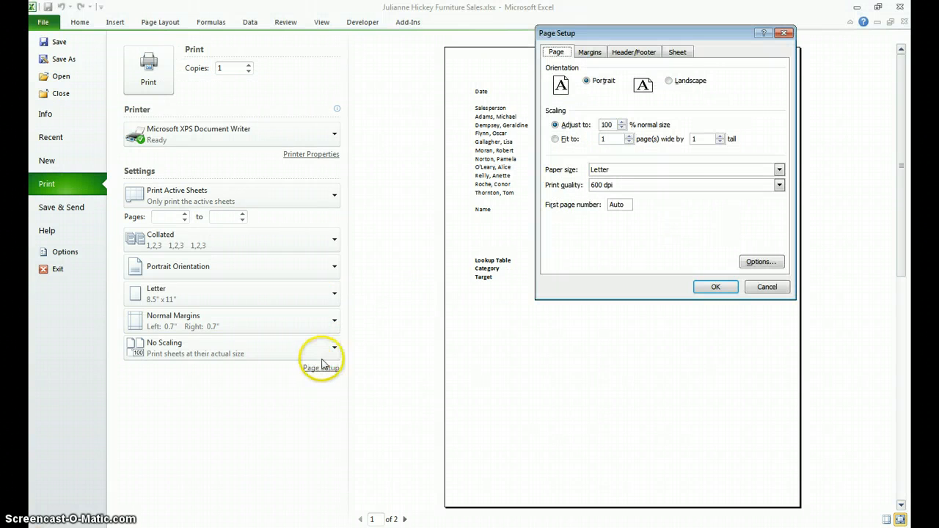
{"action": "left_click", "coordinate": [669, 81]}
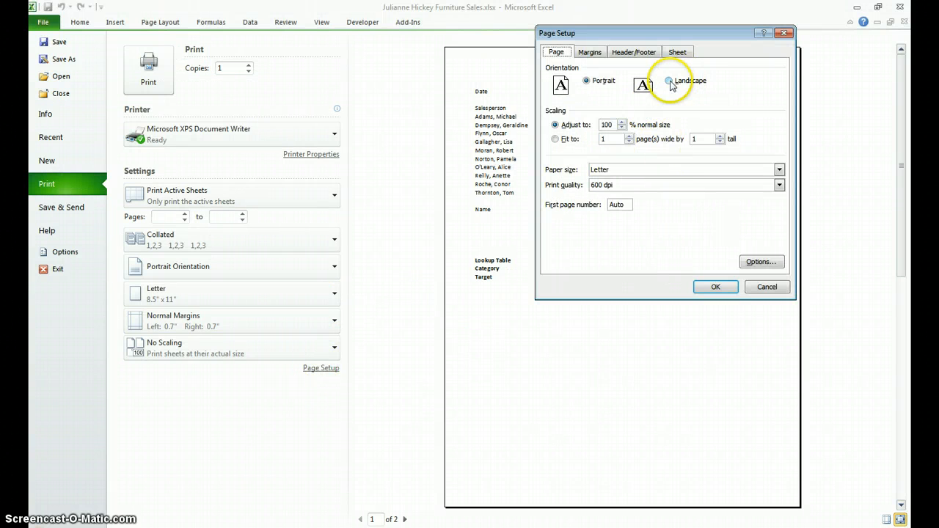
{"action": "left_click", "coordinate": [563, 140]}
Include gridlines and row and column headings in the Sales Bonus printout, and apply the page setup.
{"action": "left_click", "coordinate": [676, 52]}
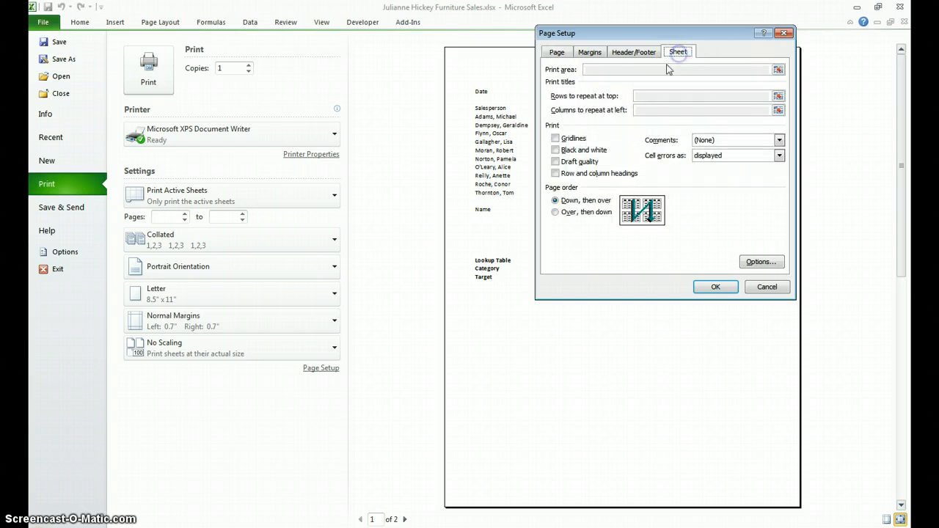
{"action": "left_click", "coordinate": [556, 138]}
{"action": "left_click", "coordinate": [556, 173]}
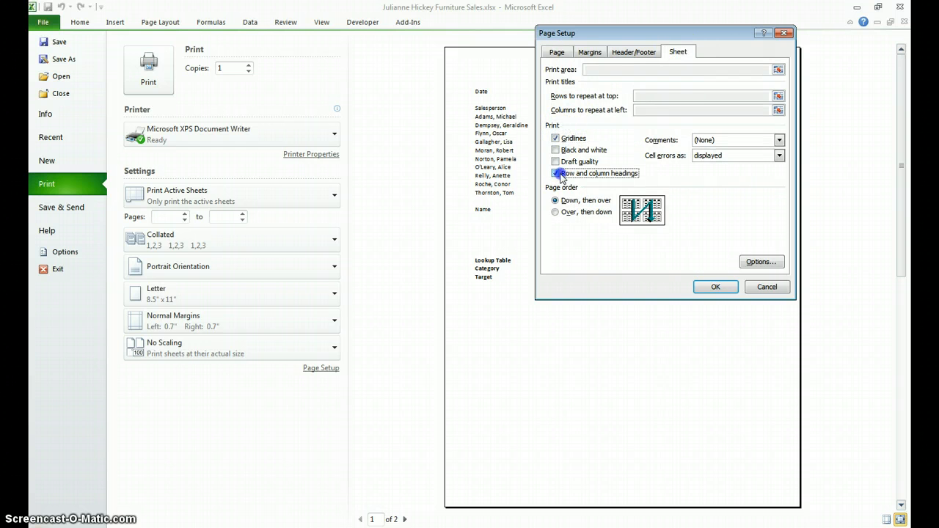
{"action": "left_click", "coordinate": [715, 285]}
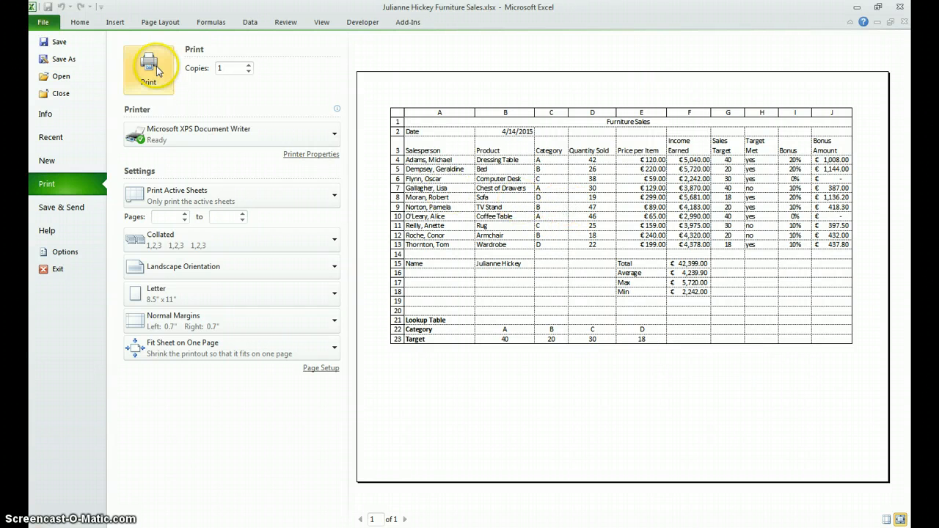
Display the formulas on the Sales Bonus sheet and widen the Sales Target, Target Met and Bonus columns to fit them.
{"action": "left_click", "coordinate": [220, 22]}
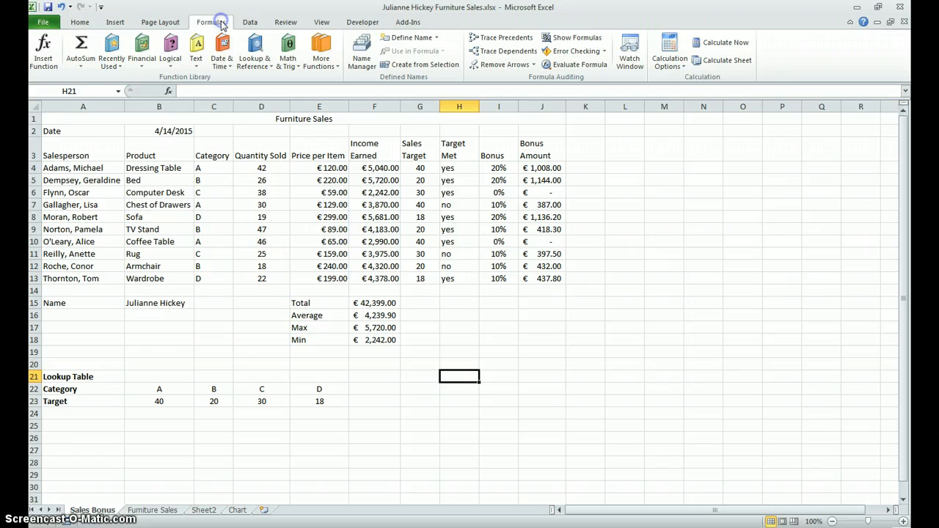
{"action": "left_click", "coordinate": [569, 37]}
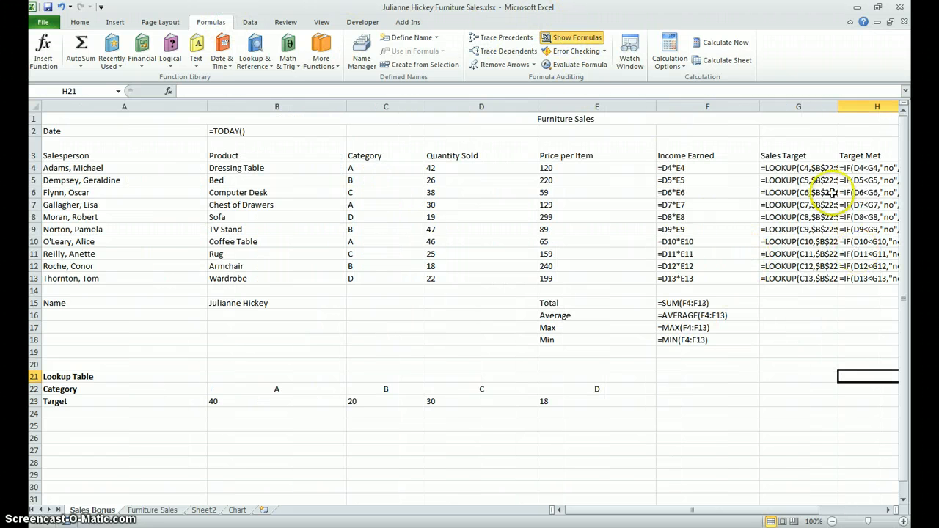
{"action": "left_click_drag", "start_coordinate": [779, 511], "coordinate": [842, 511]}
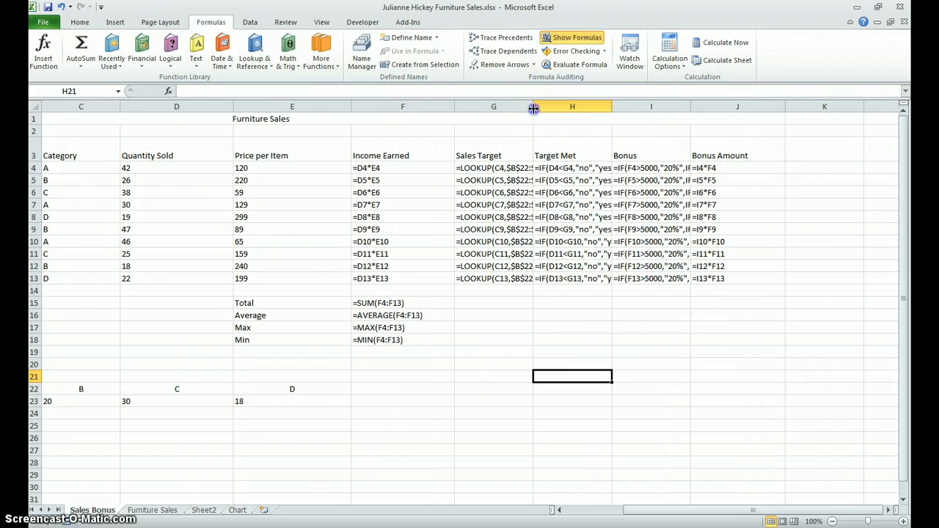
{"action": "left_click_drag", "start_coordinate": [533, 108], "coordinate": [566, 107]}
{"action": "double_click", "coordinate": [644, 104]}
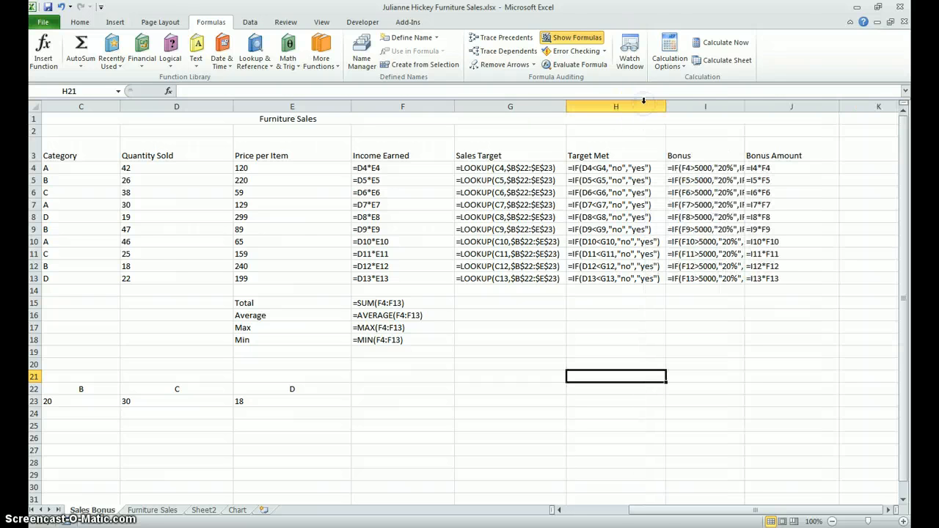
{"action": "double_click", "coordinate": [745, 103]}
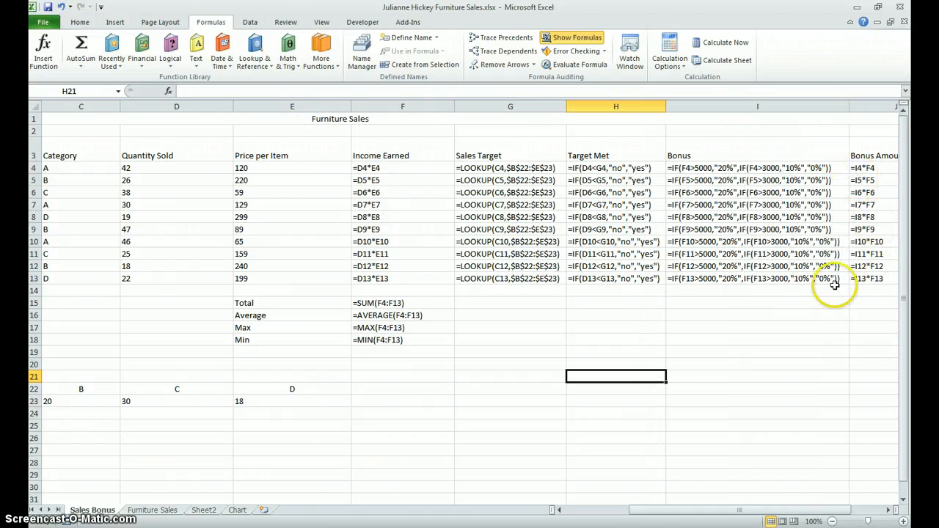
Autofit the Income Earned, Price per Item, Quantity Sold and Category columns to their contents.
{"action": "double_click", "coordinate": [459, 107]}
{"action": "double_click", "coordinate": [351, 106]}
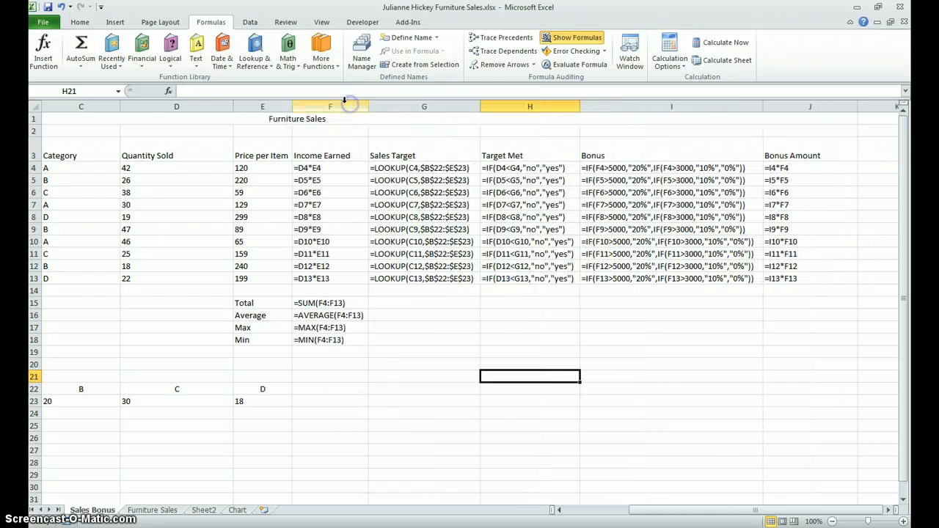
{"action": "double_click", "coordinate": [233, 106]}
{"action": "double_click", "coordinate": [120, 106]}
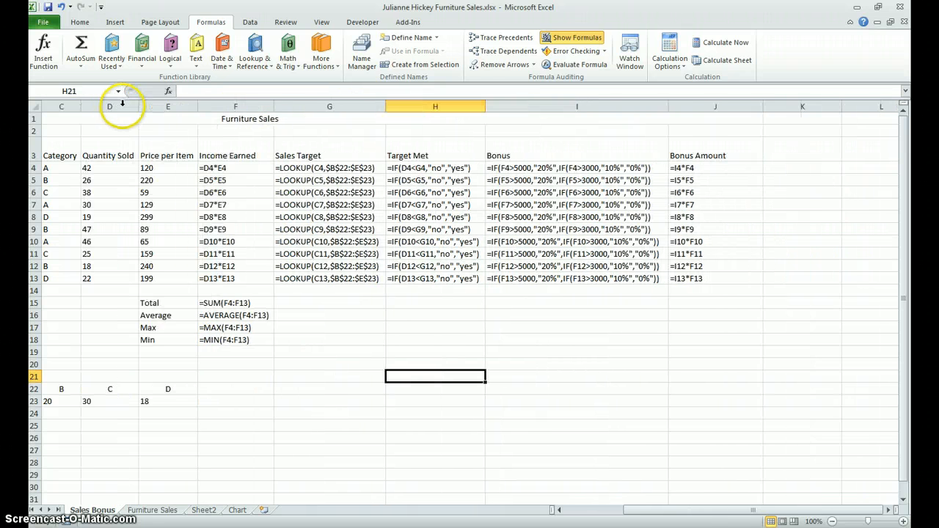
Autofit the Product column to its contents and check the Sales Bonus formula view in print preview.
{"action": "left_click", "coordinate": [585, 511]}
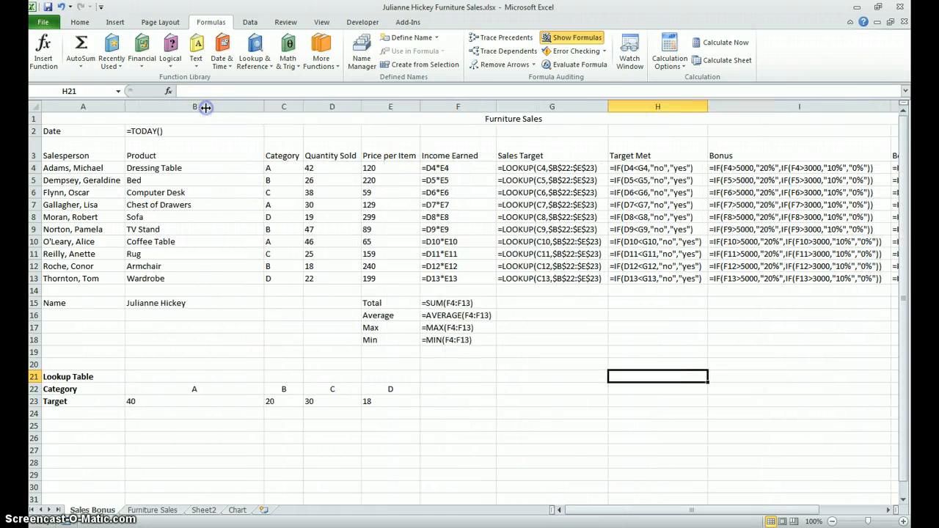
{"action": "double_click", "coordinate": [263, 107]}
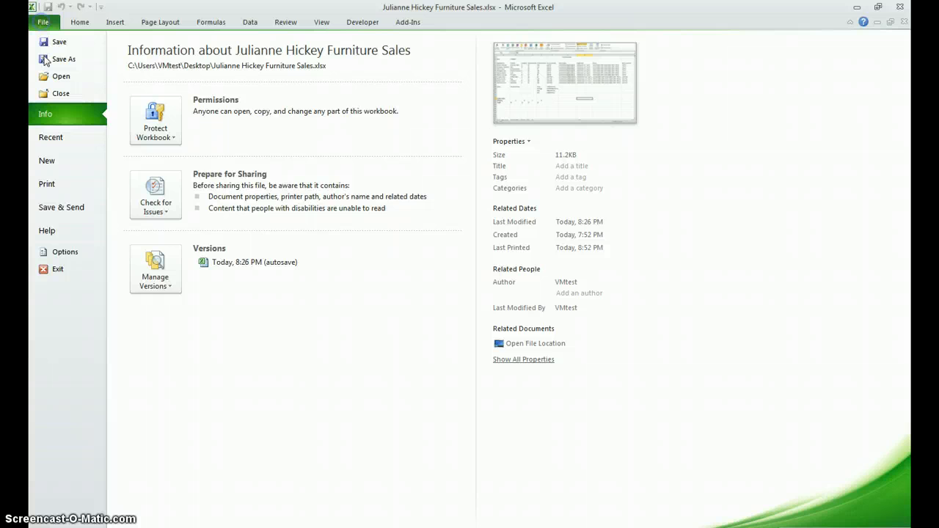
{"action": "left_click", "coordinate": [59, 184]}
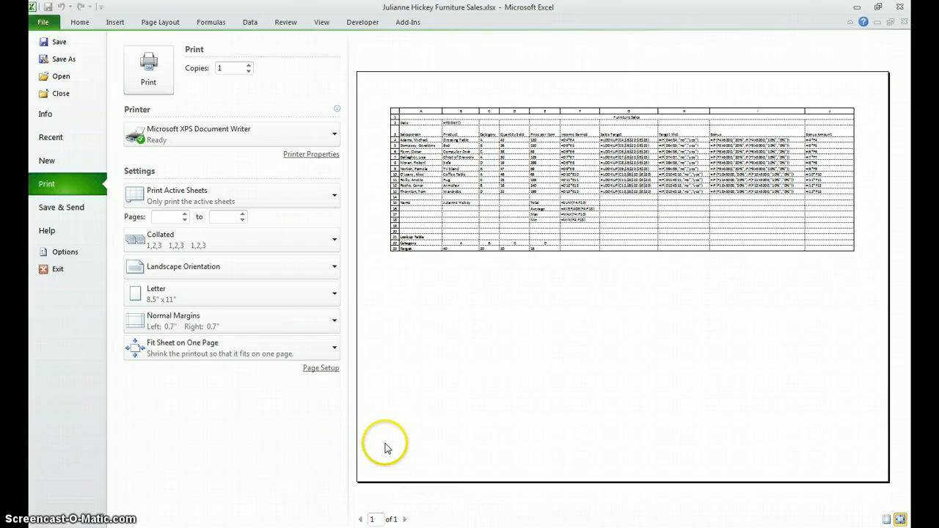
{"action": "left_click", "coordinate": [79, 22]}
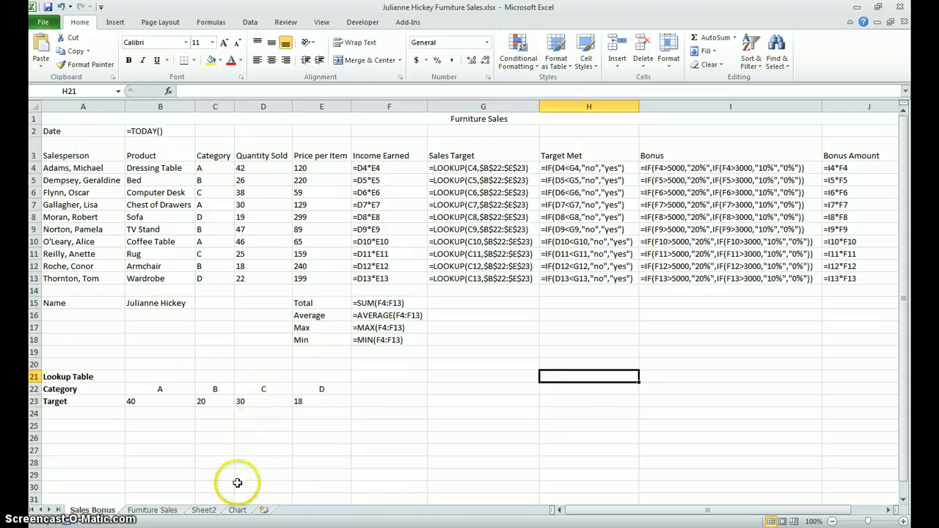
Set the Sales Income by Employee chart on the Chart sheet to print in landscape orientation.
{"action": "left_click", "coordinate": [238, 511]}
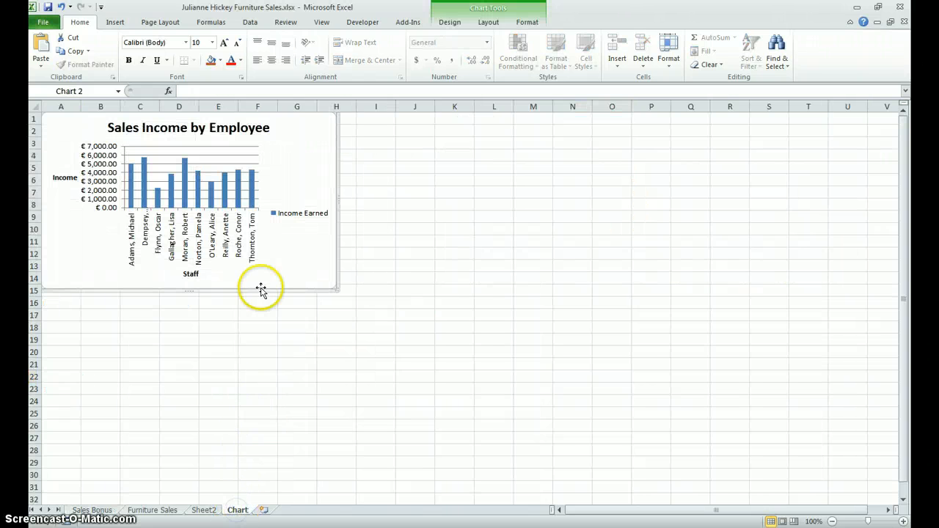
{"action": "left_click", "coordinate": [293, 170]}
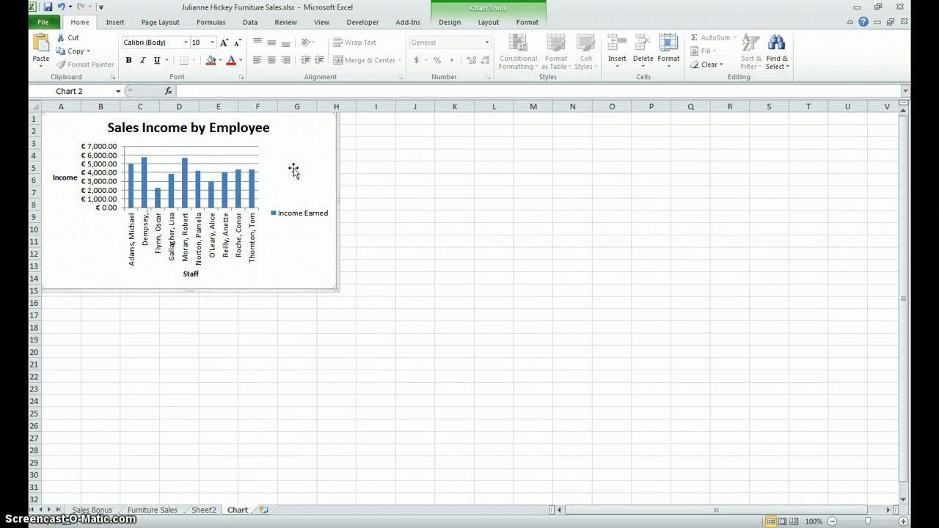
{"action": "left_click", "coordinate": [45, 22]}
{"action": "left_click", "coordinate": [67, 188]}
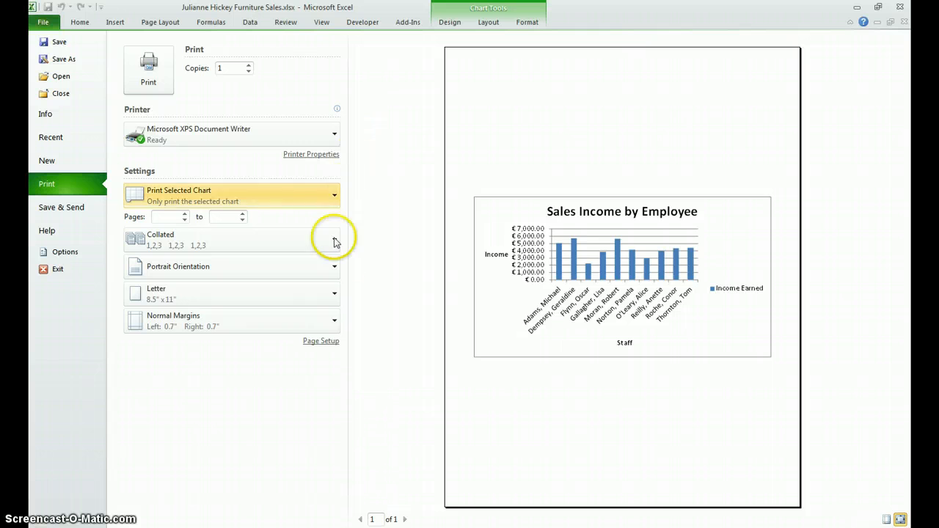
{"action": "left_click", "coordinate": [323, 341]}
{"action": "left_click", "coordinate": [672, 81]}
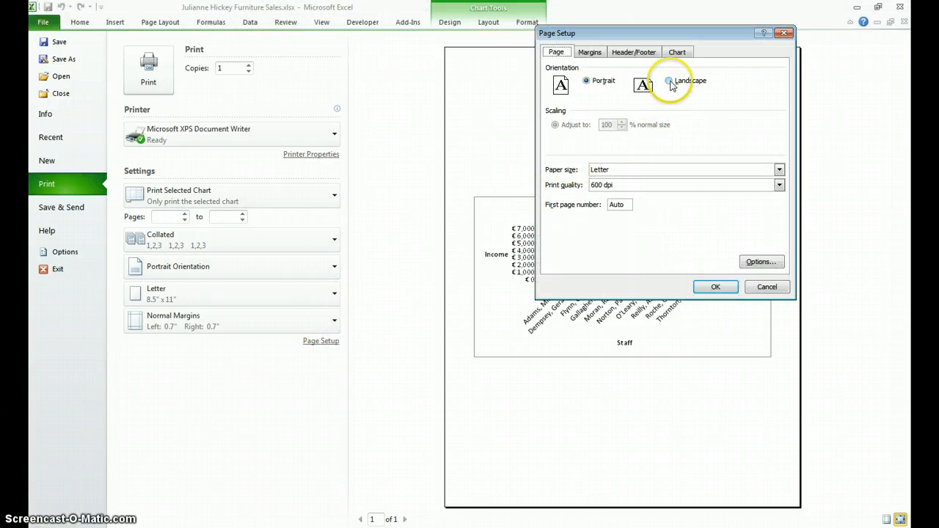
{"action": "left_click", "coordinate": [706, 288]}
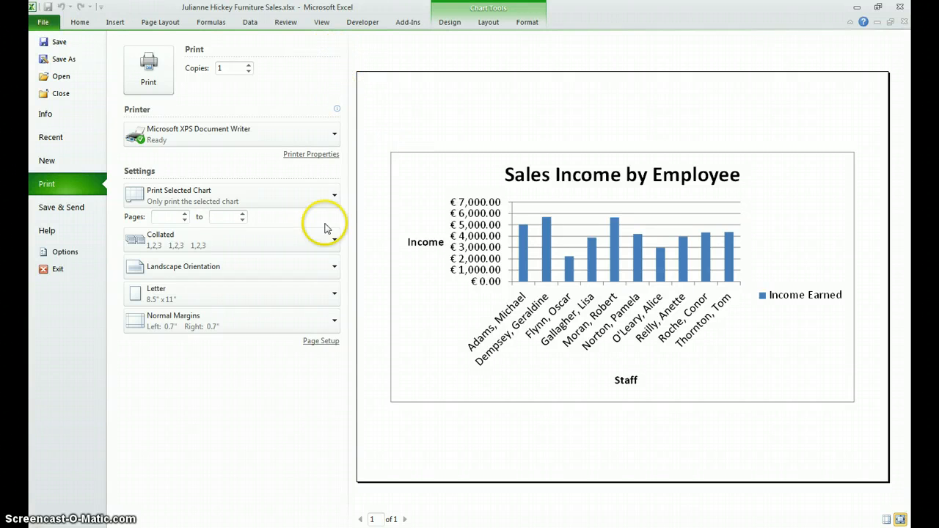
Add a custom header to the chart printout with the author's full name in the left section.
{"action": "left_click", "coordinate": [319, 348]}
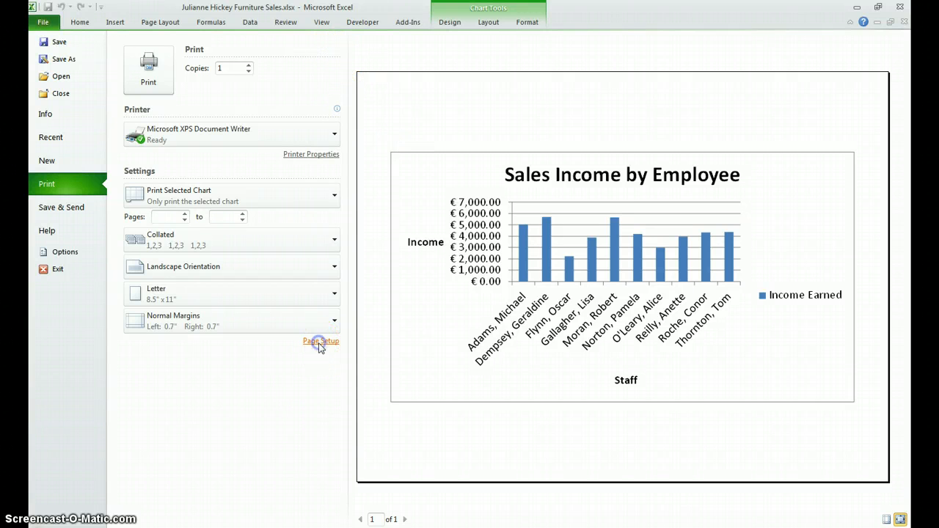
{"action": "left_click", "coordinate": [642, 53]}
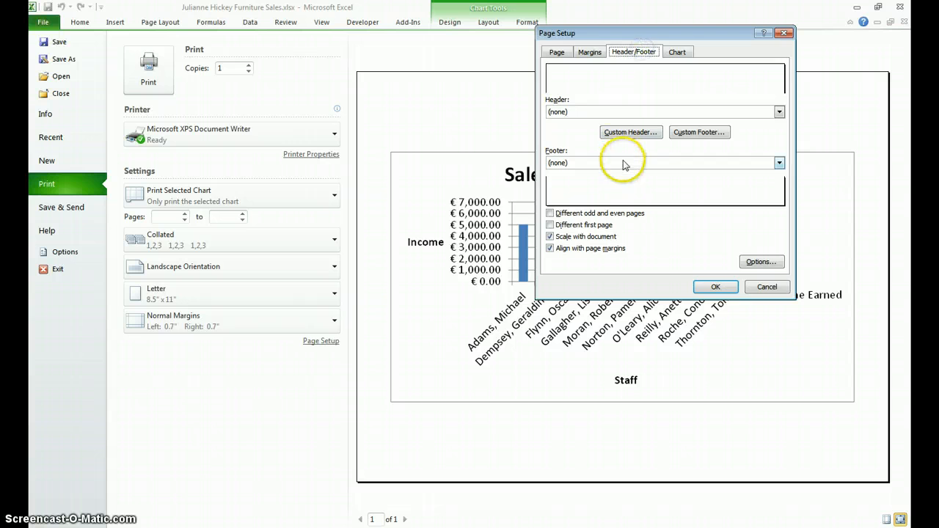
{"action": "left_click", "coordinate": [631, 132]}
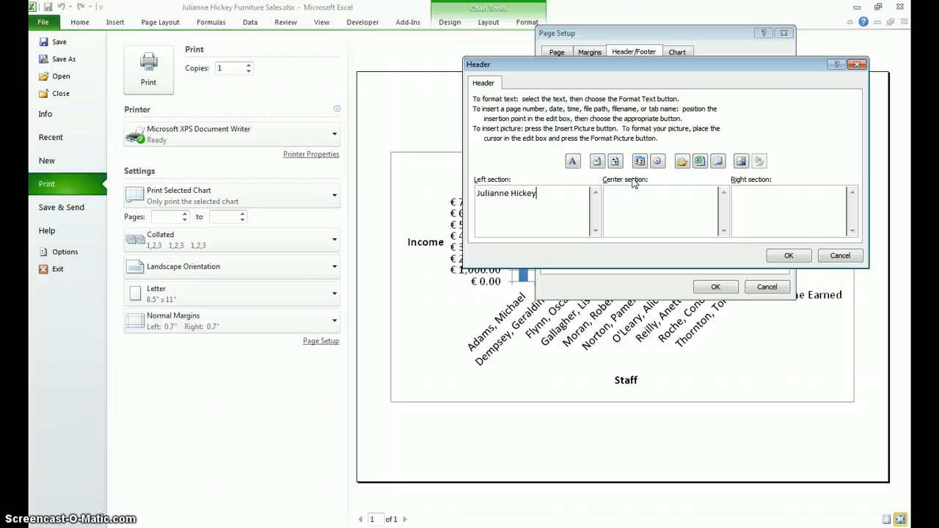
{"action": "left_click", "coordinate": [789, 255]}
{"action": "left_click", "coordinate": [787, 257]}
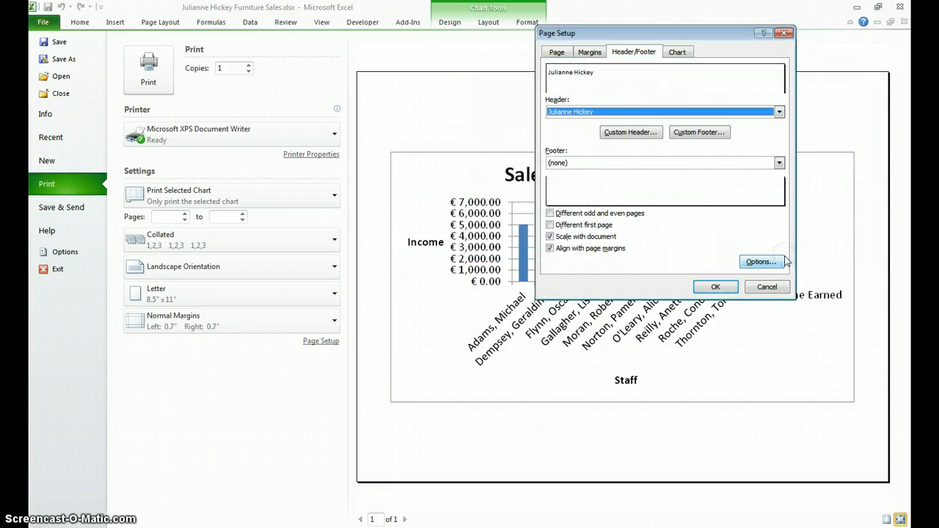
{"action": "left_click", "coordinate": [705, 285]}
{"action": "left_click", "coordinate": [403, 91]}
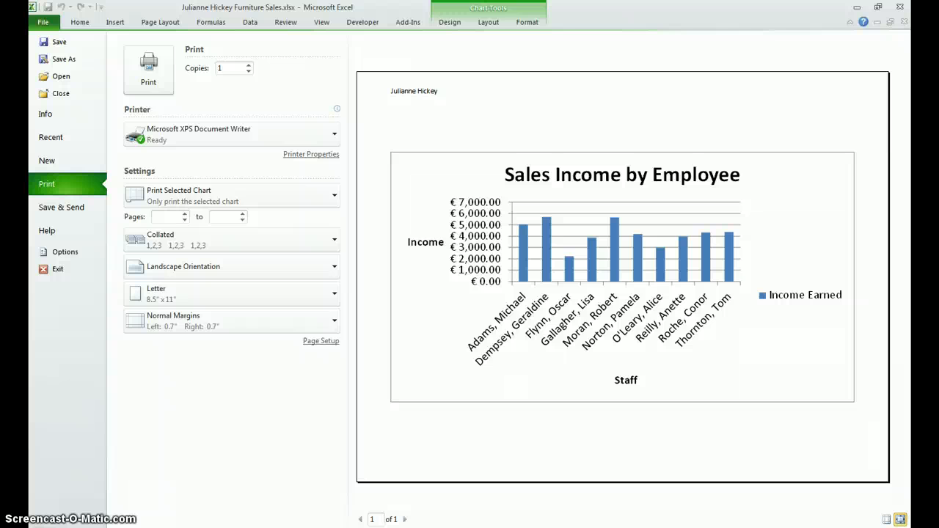
Leave the print preview and review the Spreadsheet Methods Exam marks breakdown on Sheet2.
{"action": "left_click", "coordinate": [79, 21]}
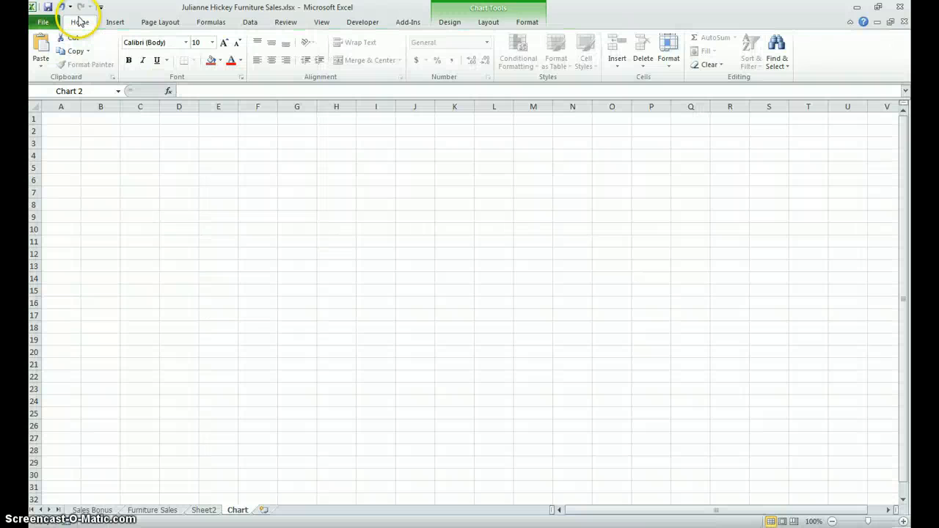
{"action": "left_click", "coordinate": [204, 509]}
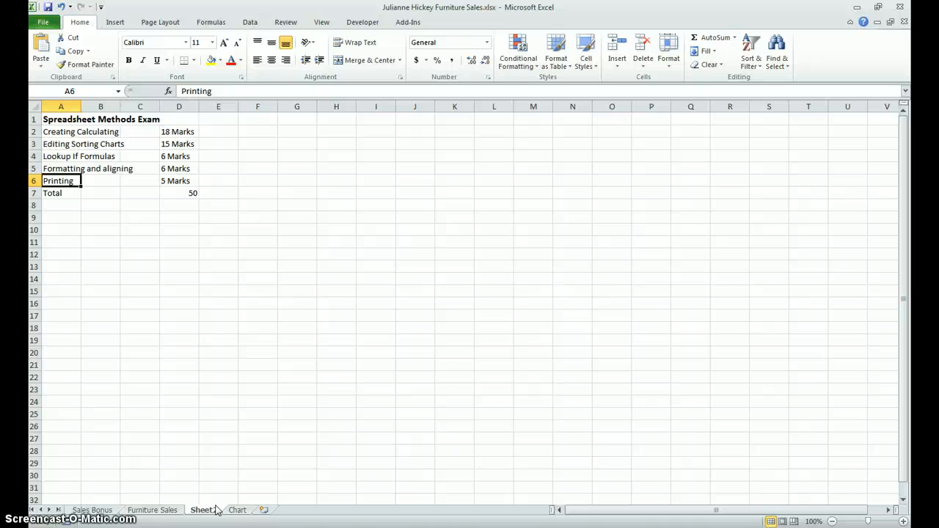
{"action": "left_click", "coordinate": [234, 513]}
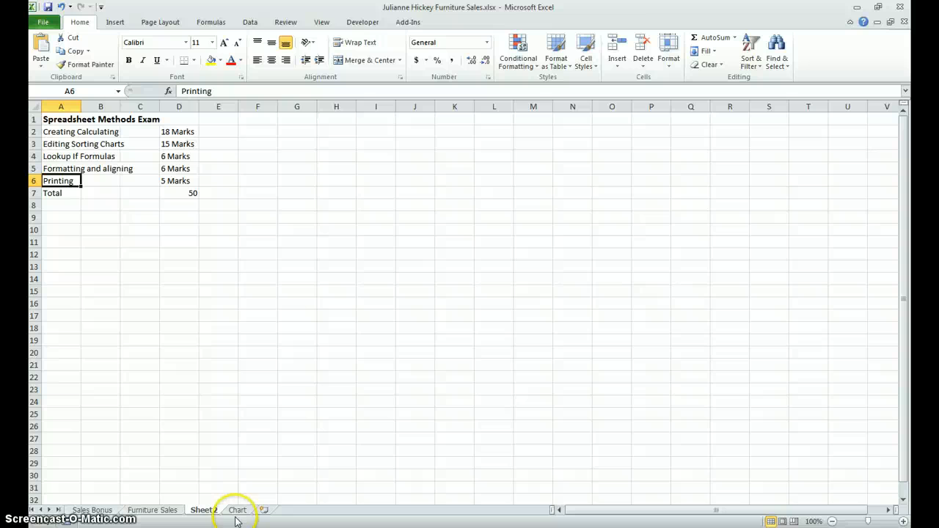